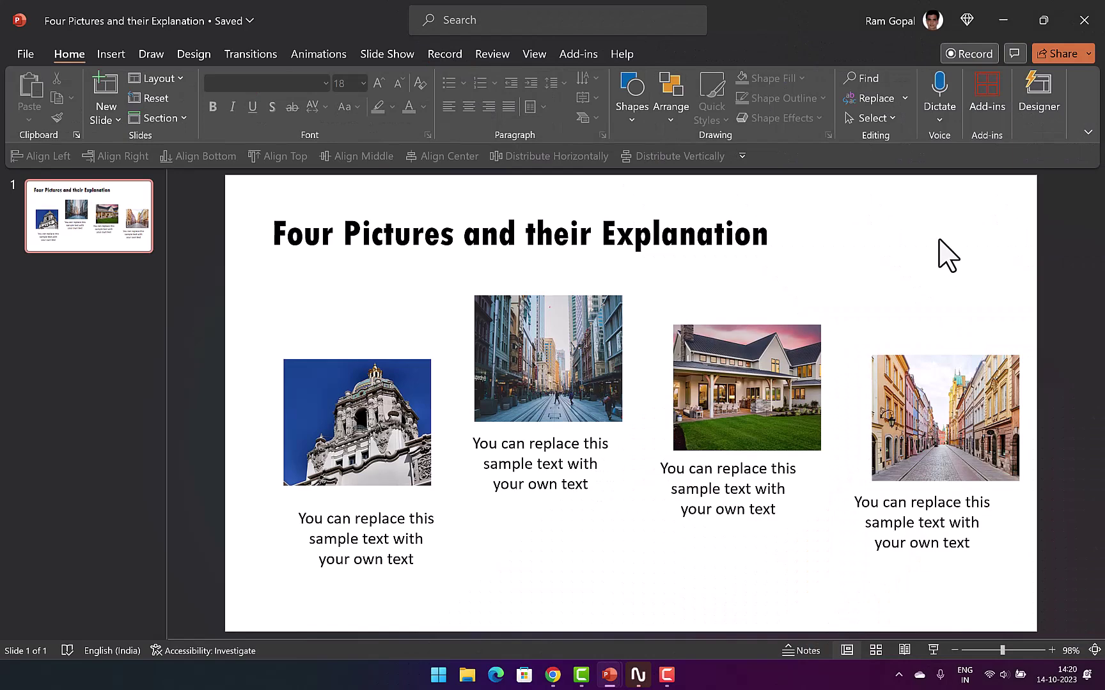
Select all four pictures and align their top edges
click(670, 96)
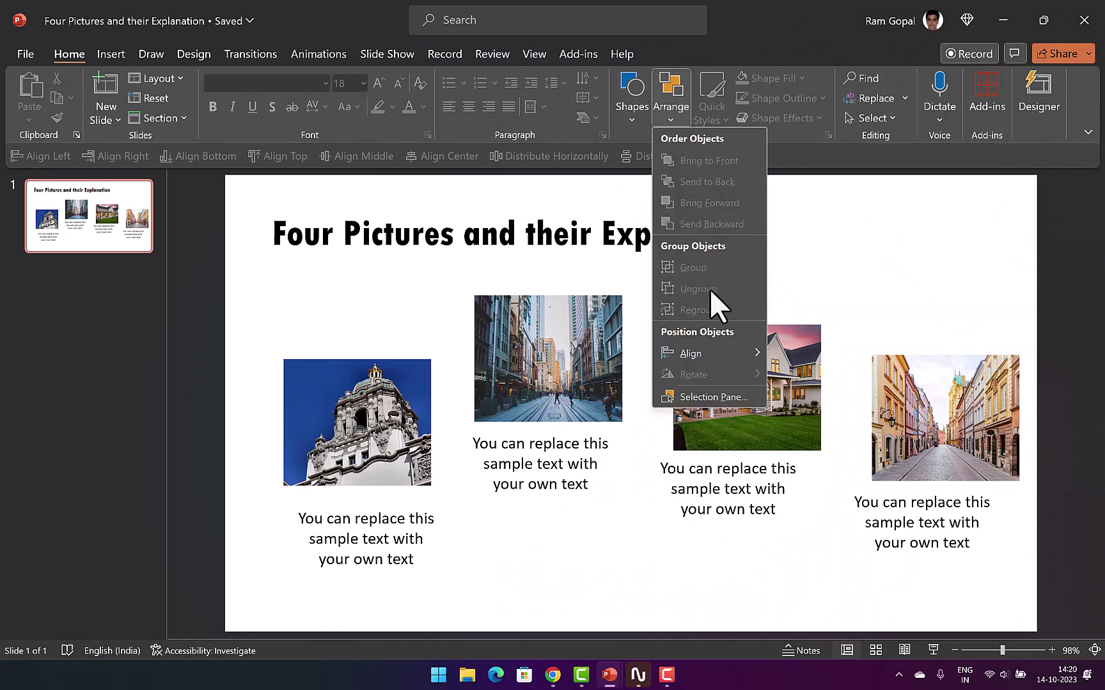
mouse_move(709, 355)
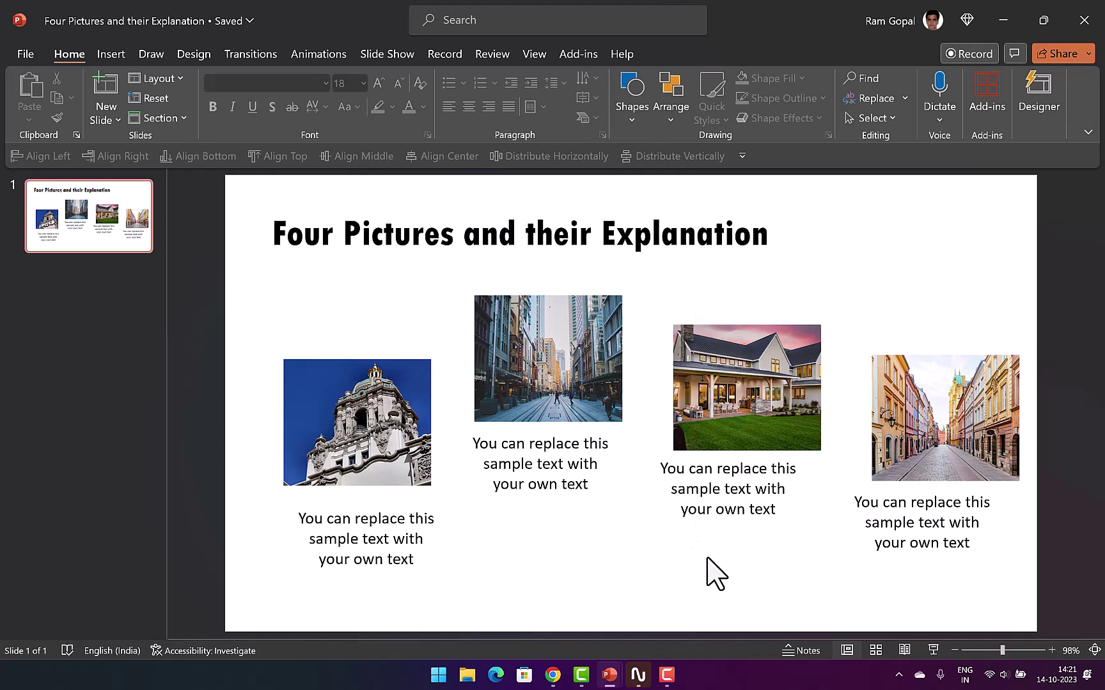
click(362, 425)
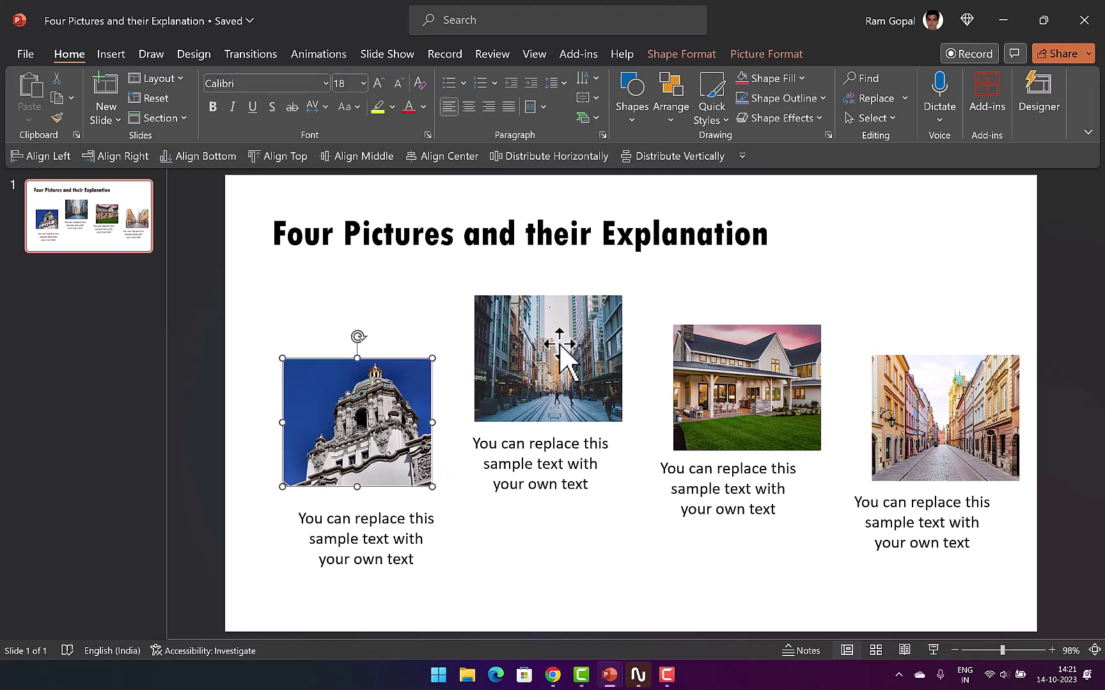
shift+click(562, 358)
shift+click(705, 364)
shift+click(890, 391)
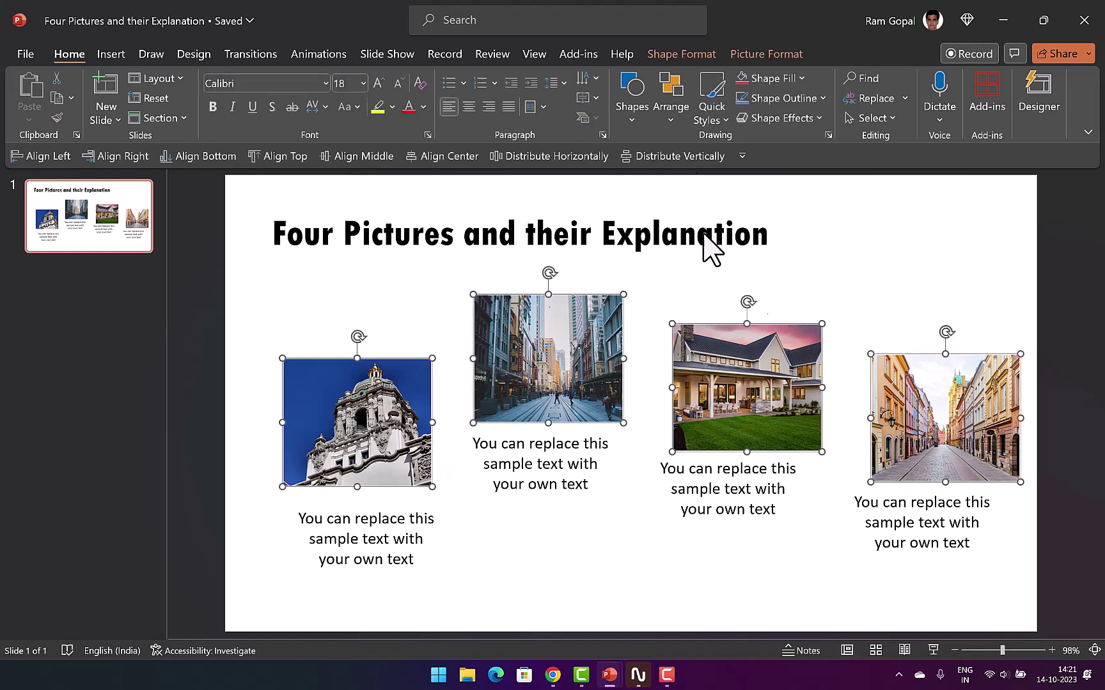
click(669, 114)
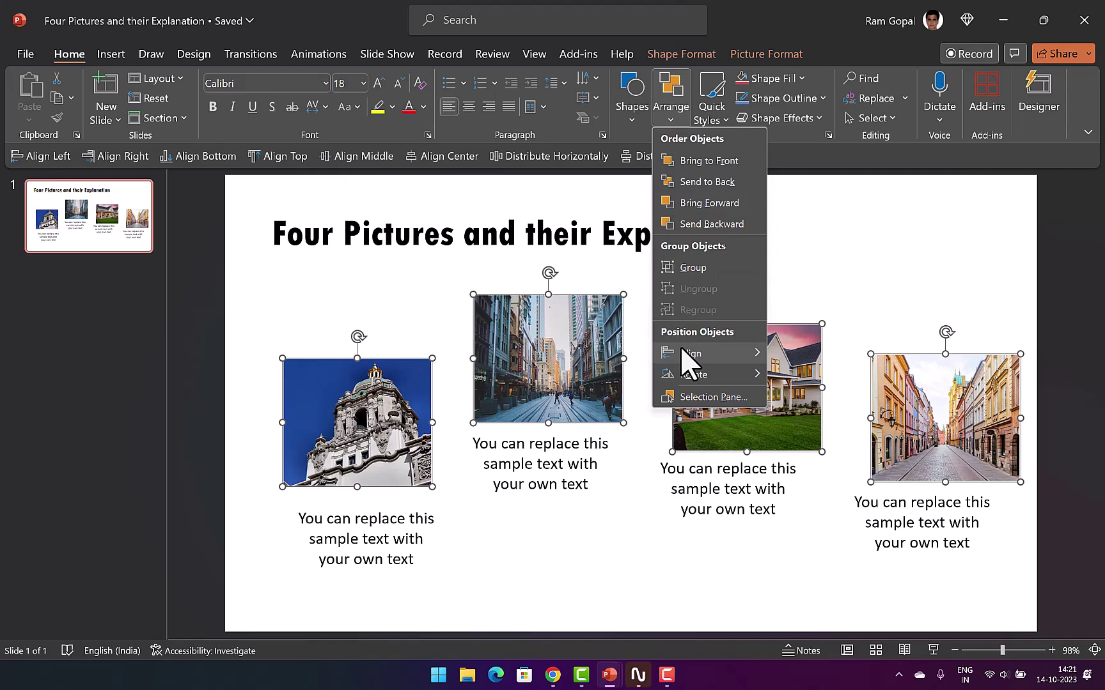
mouse_move(685, 362)
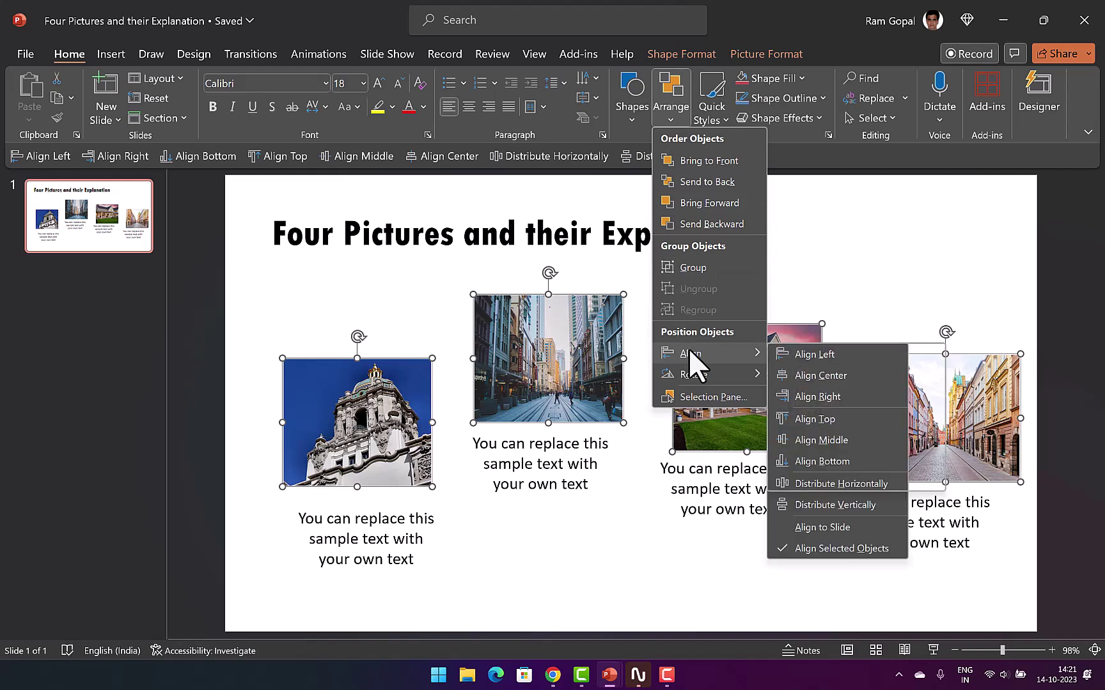
click(821, 419)
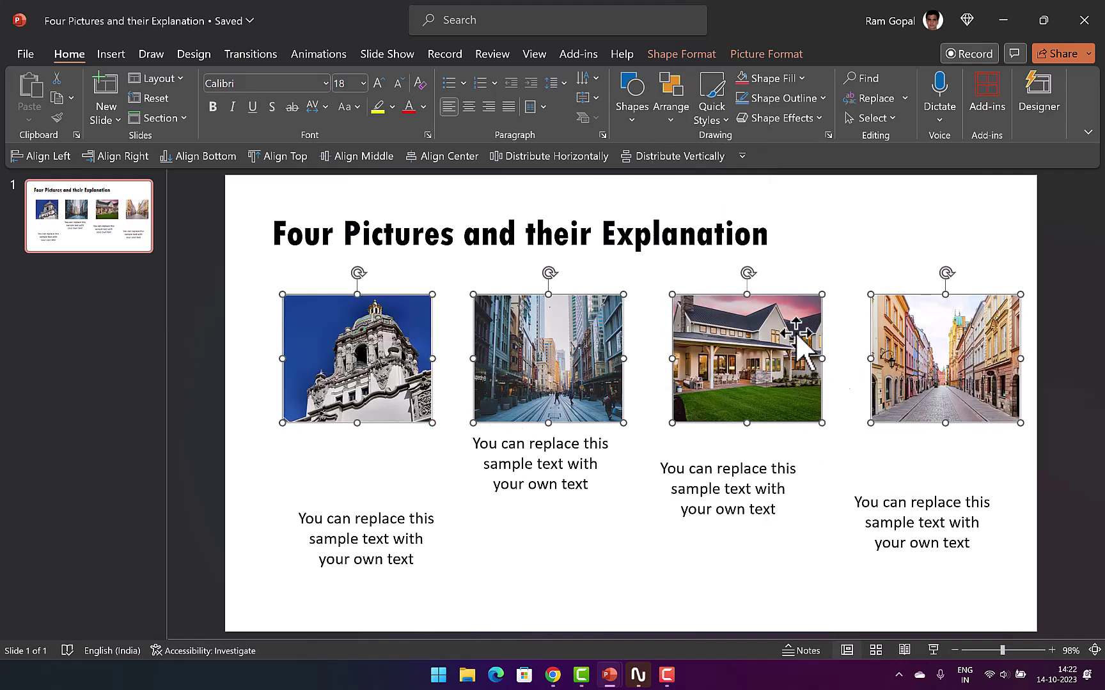
Distribute the four pictures evenly across the slide
click(679, 104)
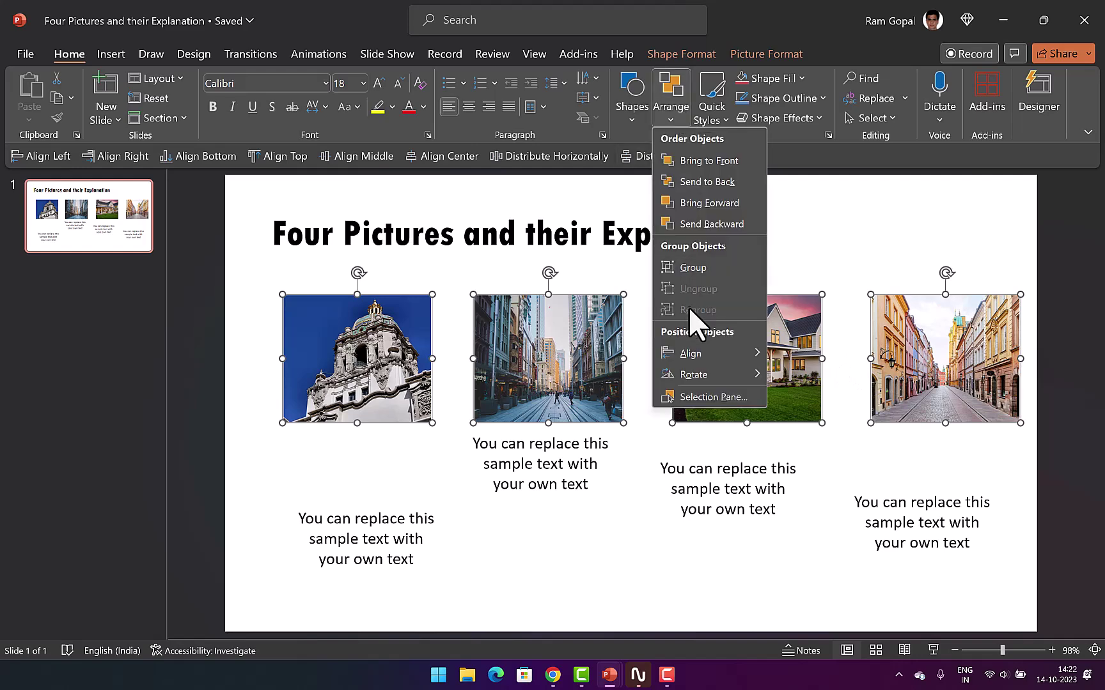
mouse_move(692, 355)
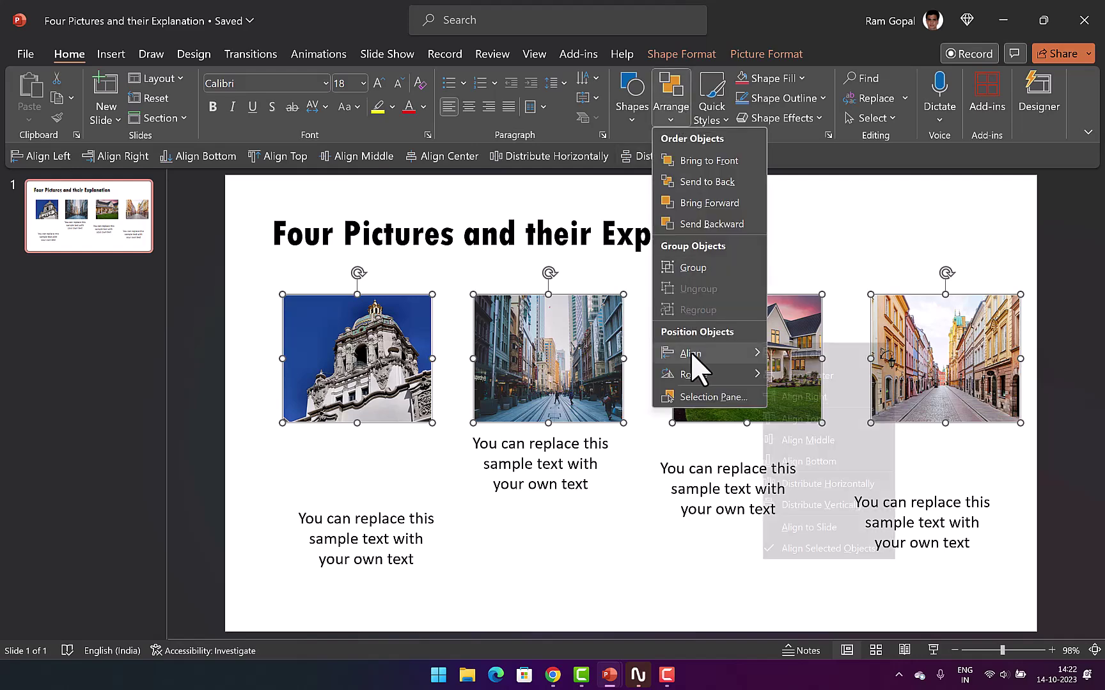
click(819, 484)
Select the second picture with its caption and centre them on each other with Align Center
key(Escape)
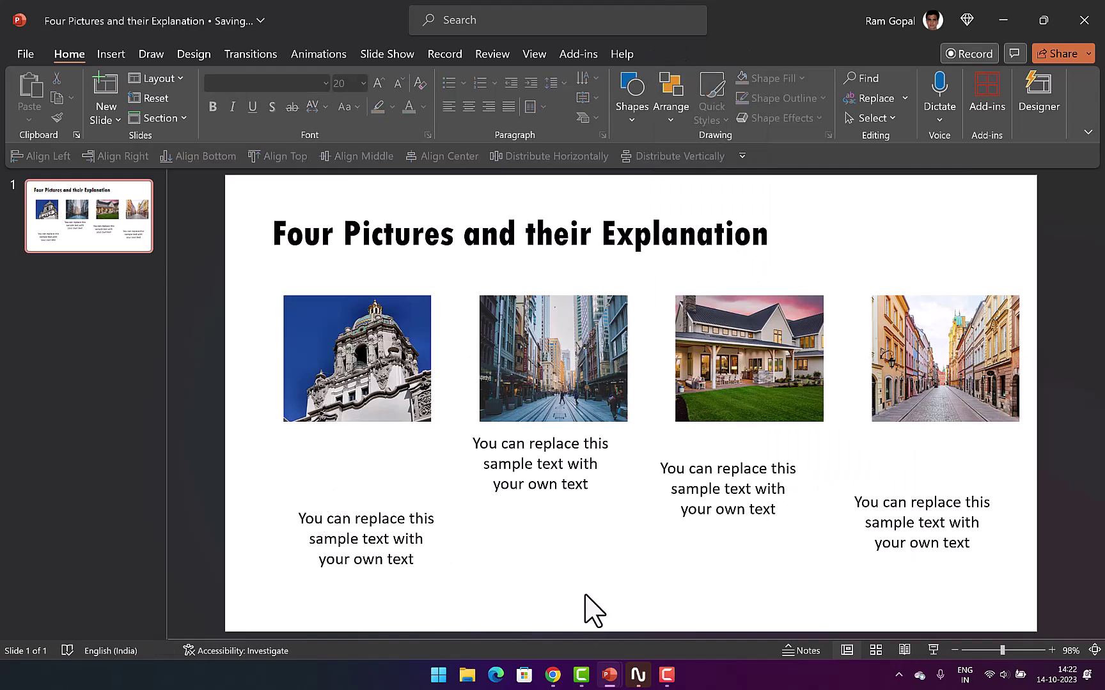
click(565, 382)
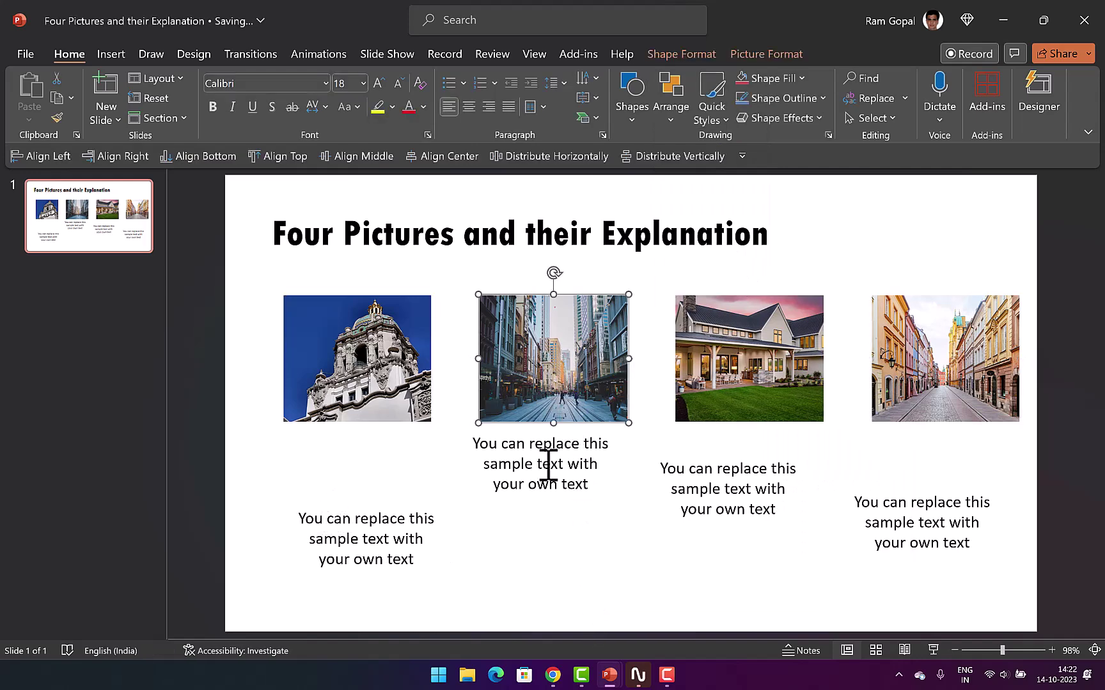
click(542, 464)
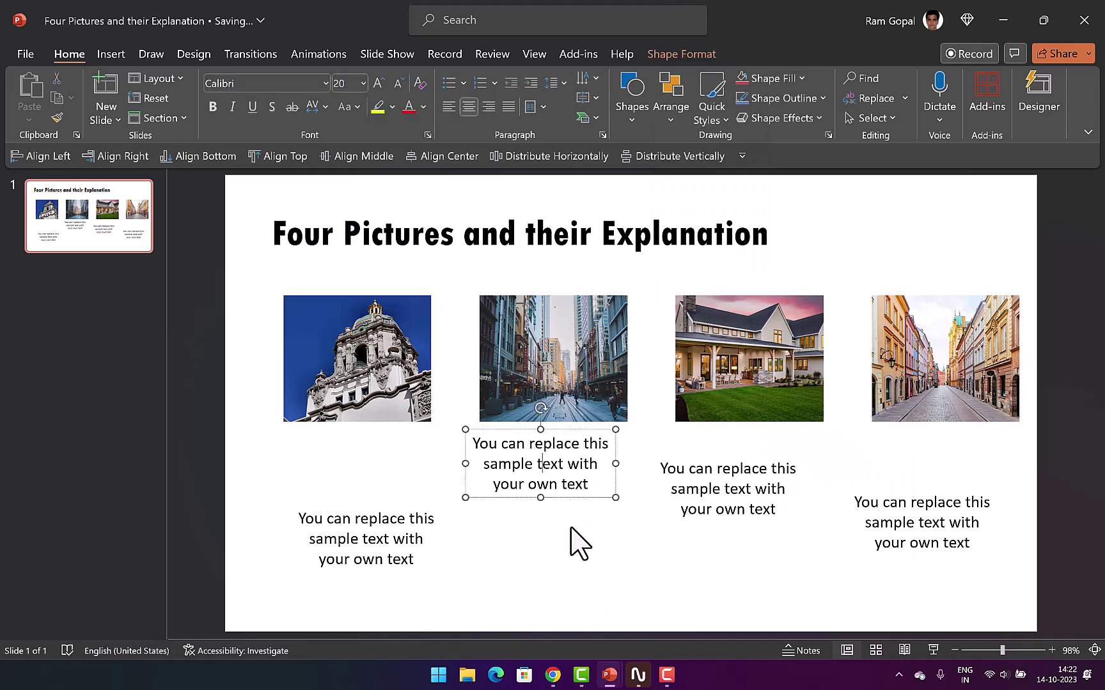
shift+click(581, 366)
click(675, 111)
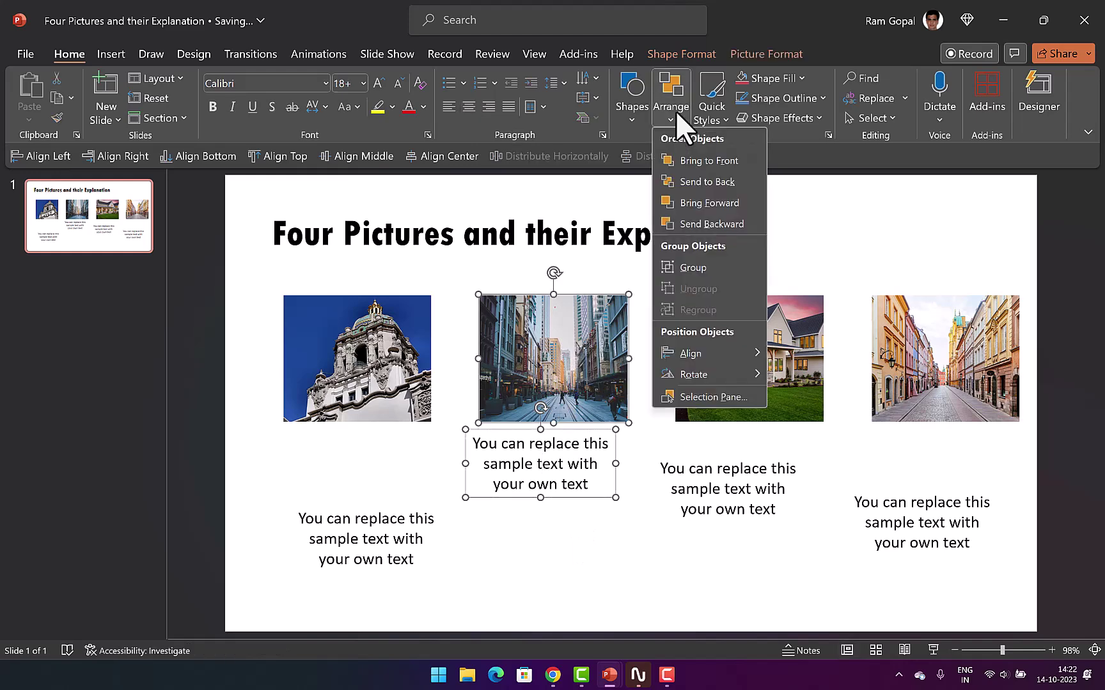
mouse_move(695, 353)
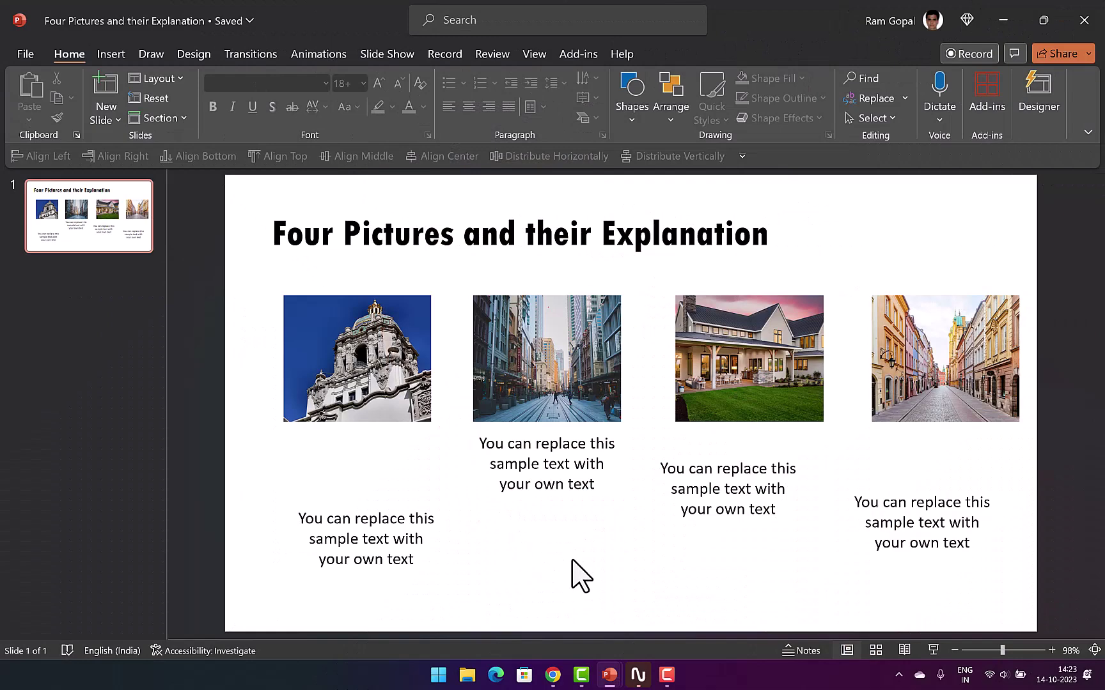
Undo the alignment, then re-align all four pictures' tops and space them evenly
key(ctrl+z)
key(ctrl+z)
key(ctrl+z)
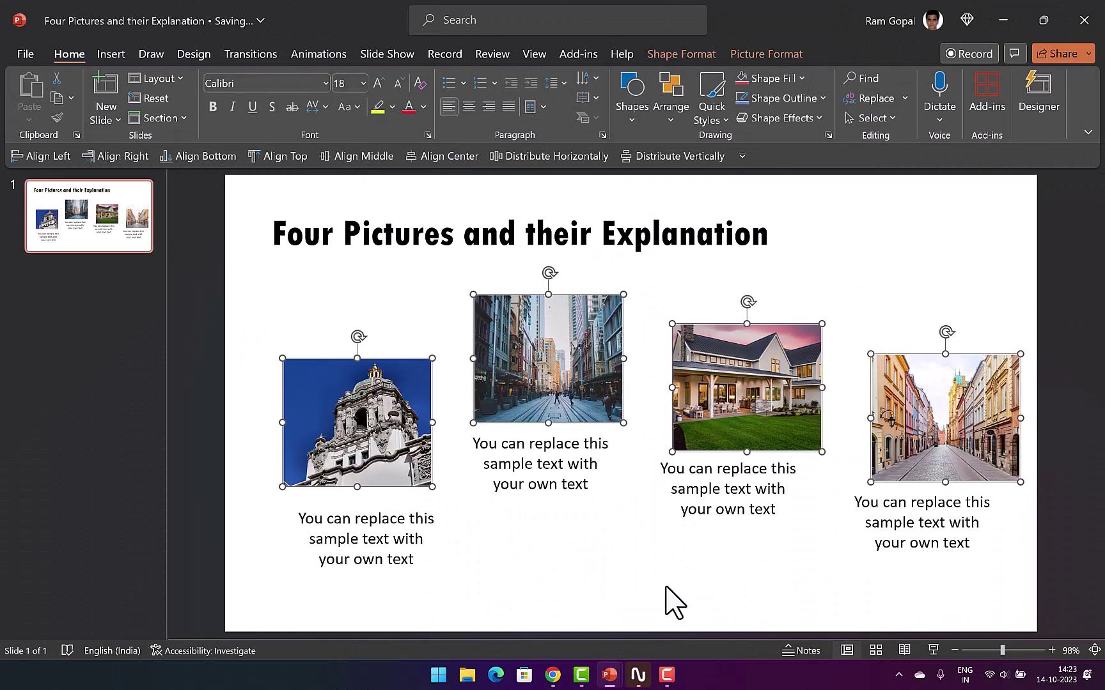
click(665, 601)
click(377, 384)
shift+click(527, 326)
shift+click(734, 335)
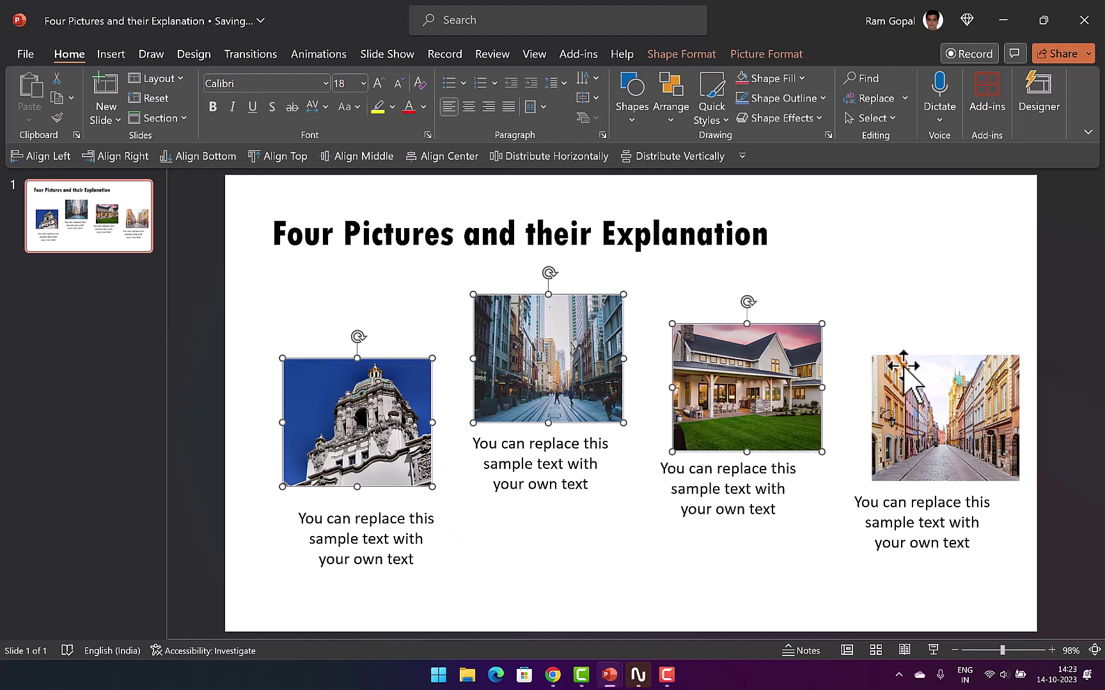
shift+click(899, 366)
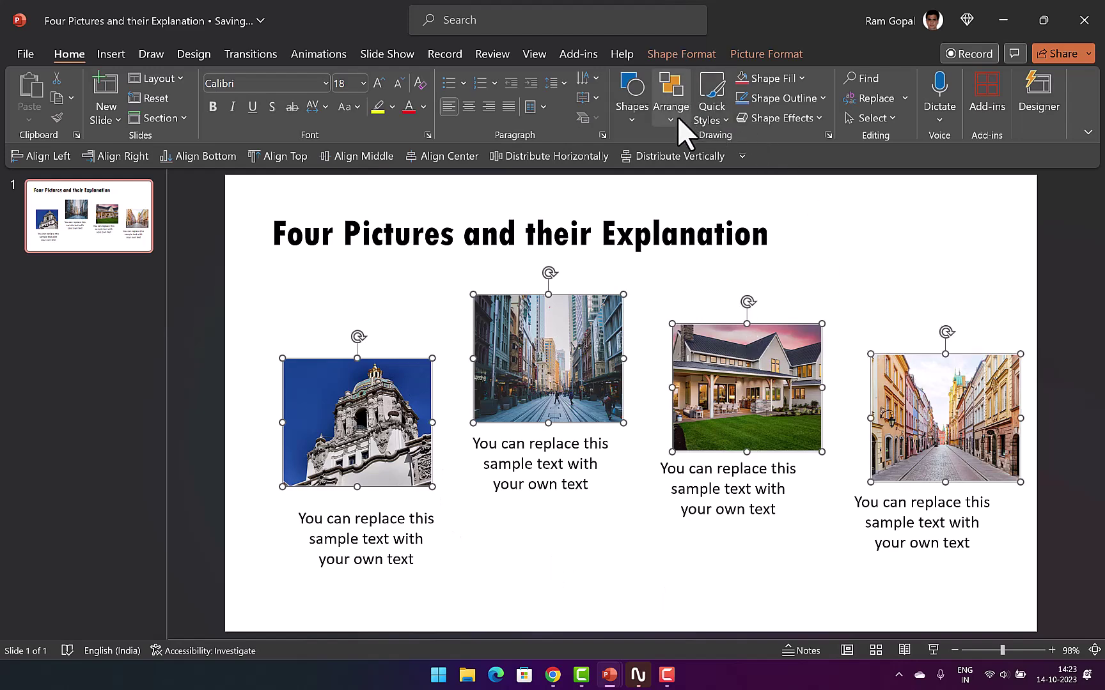
click(292, 160)
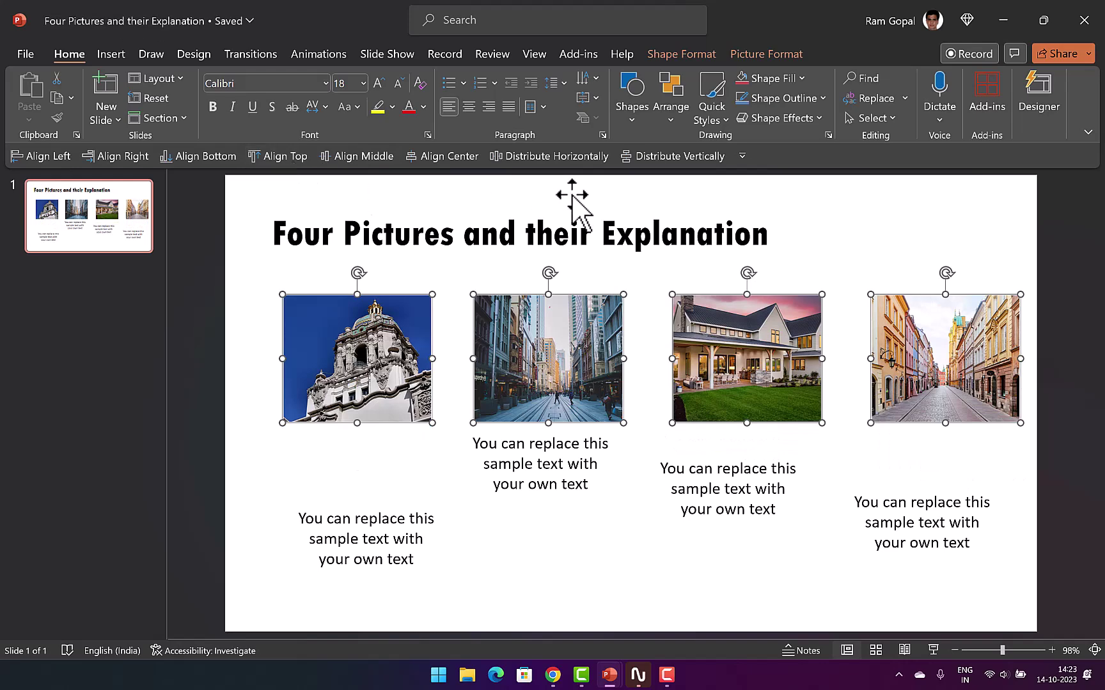
click(574, 160)
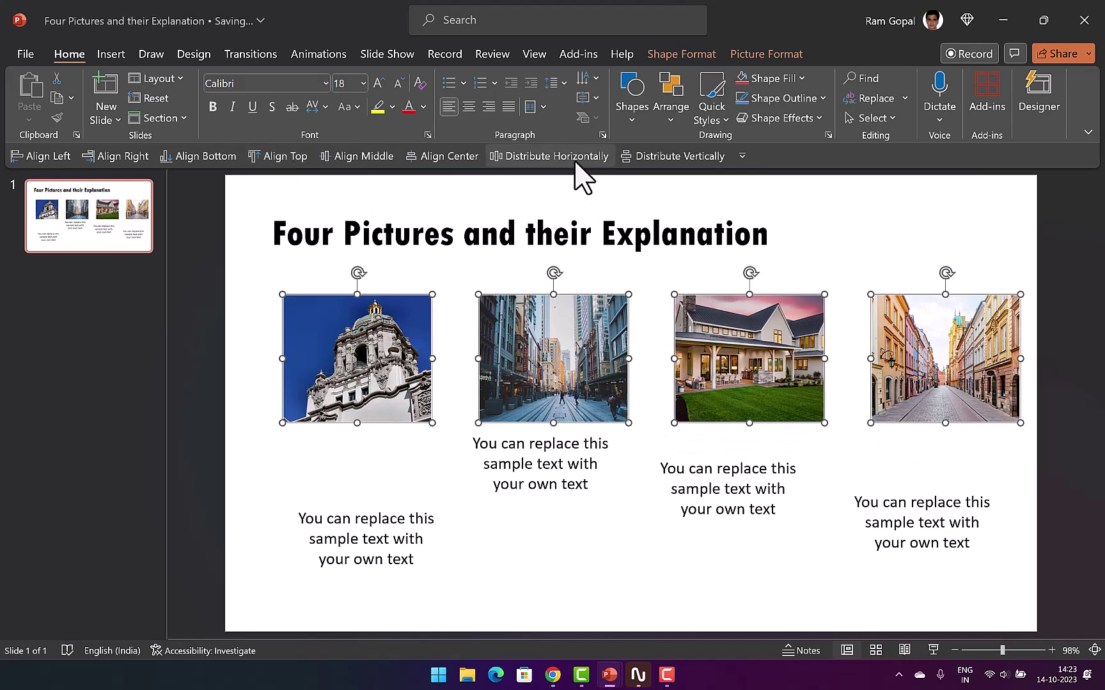
Centre the second picture over its caption
click(592, 425)
click(587, 413)
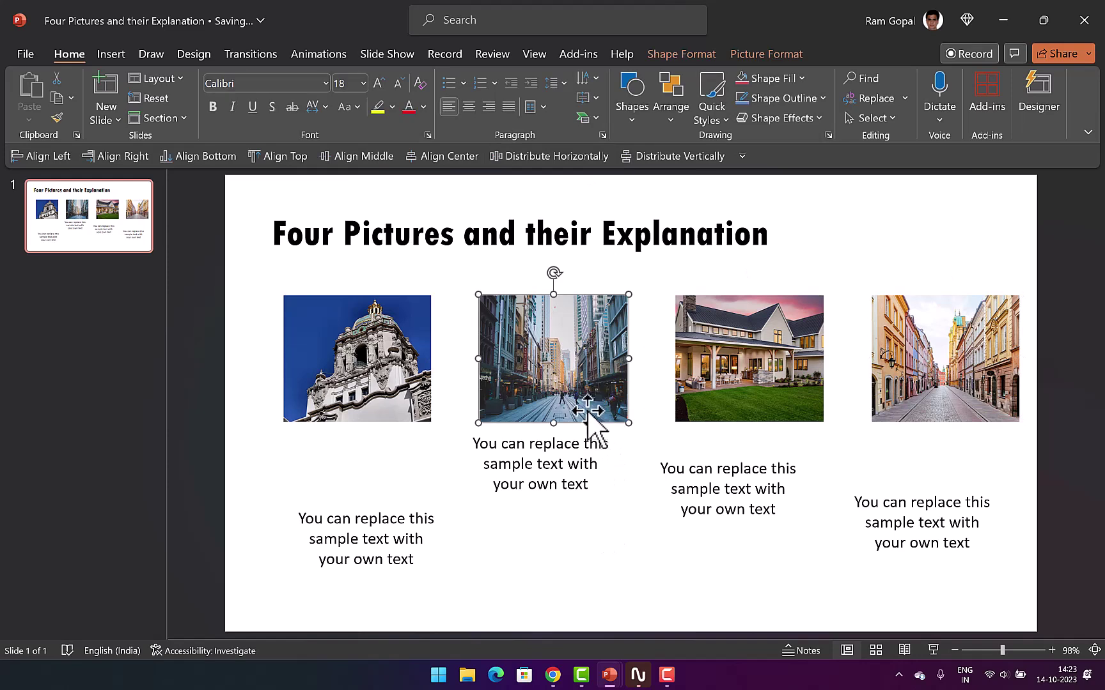
shift+click(563, 447)
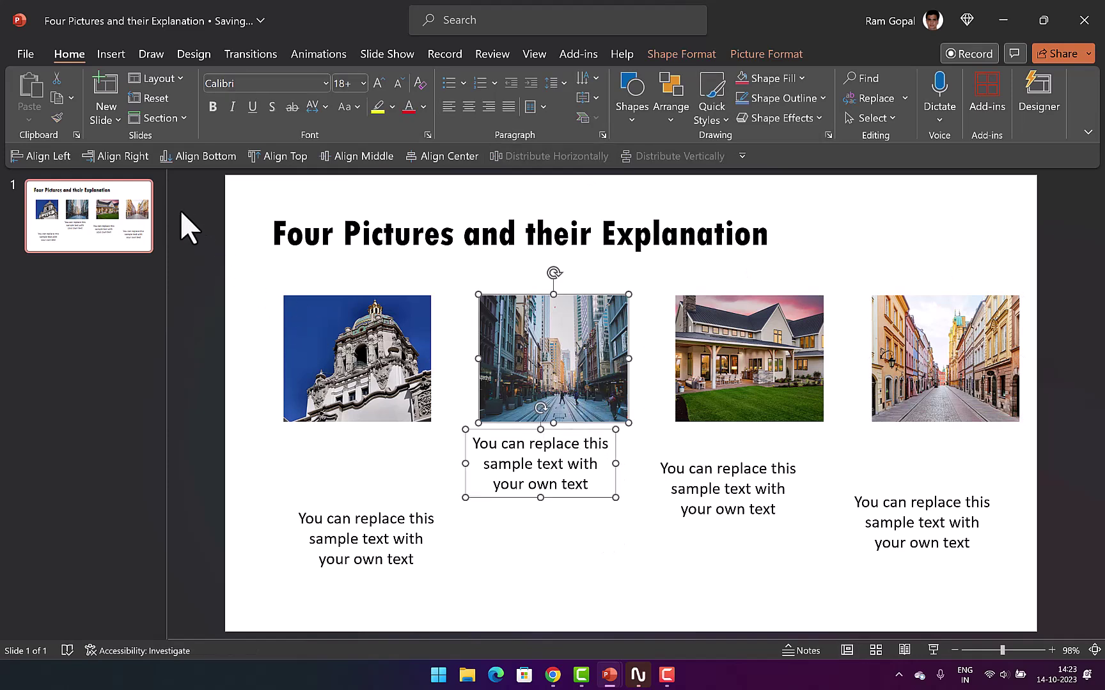
click(434, 158)
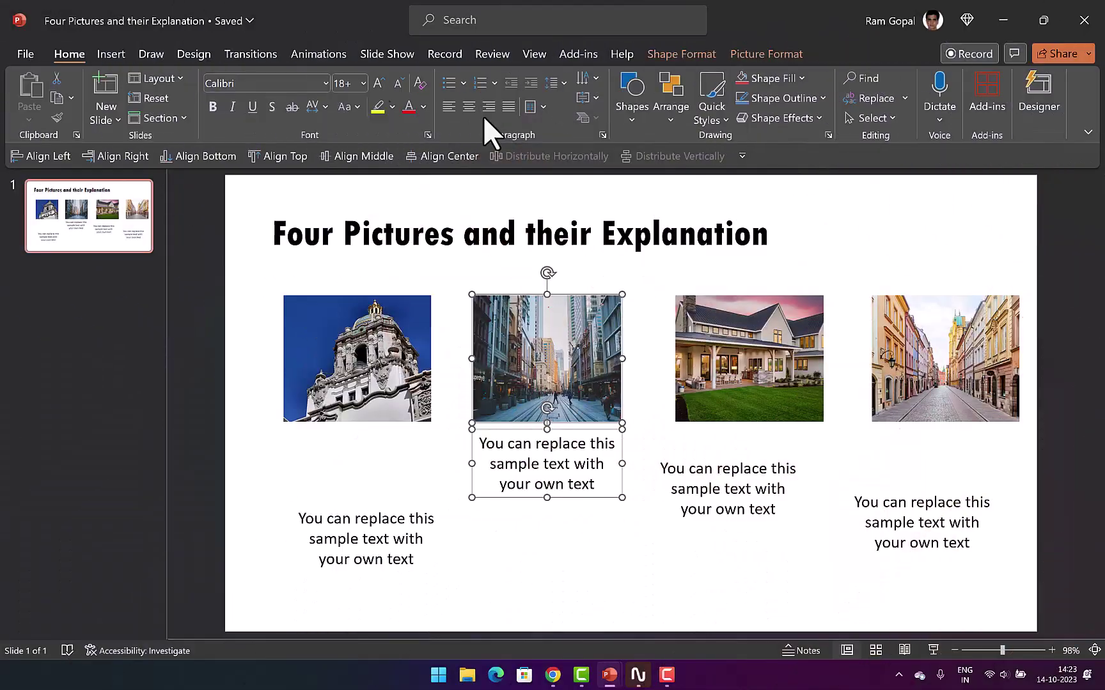
Add the Arrange command to the Quick Access Toolbar
click(343, 53)
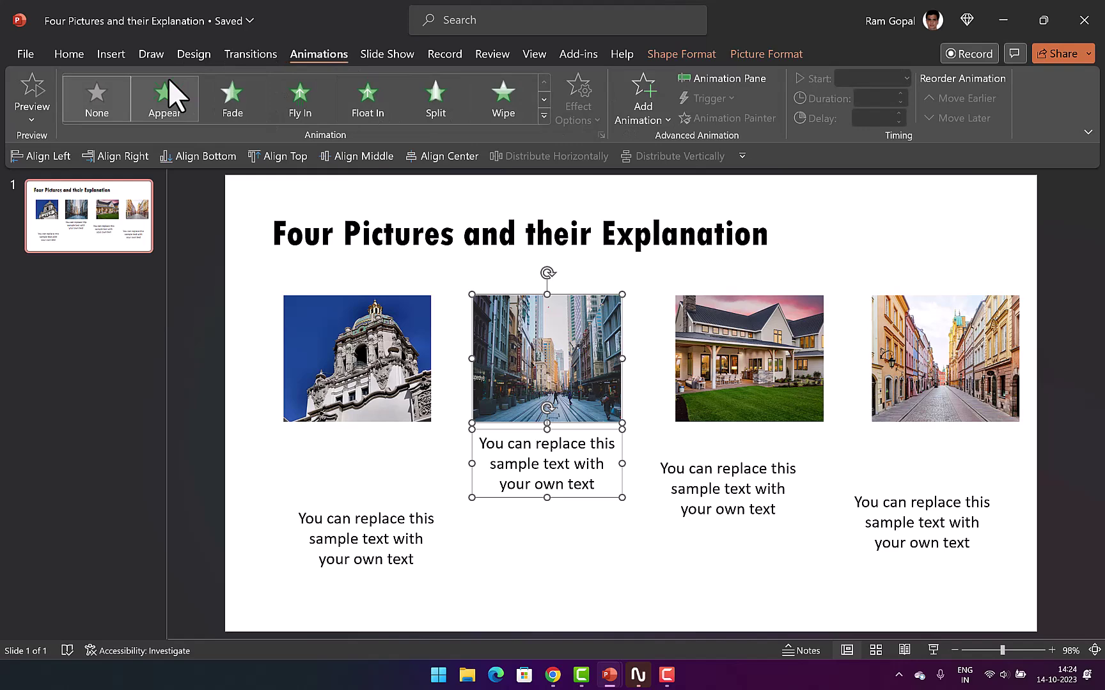
click(70, 54)
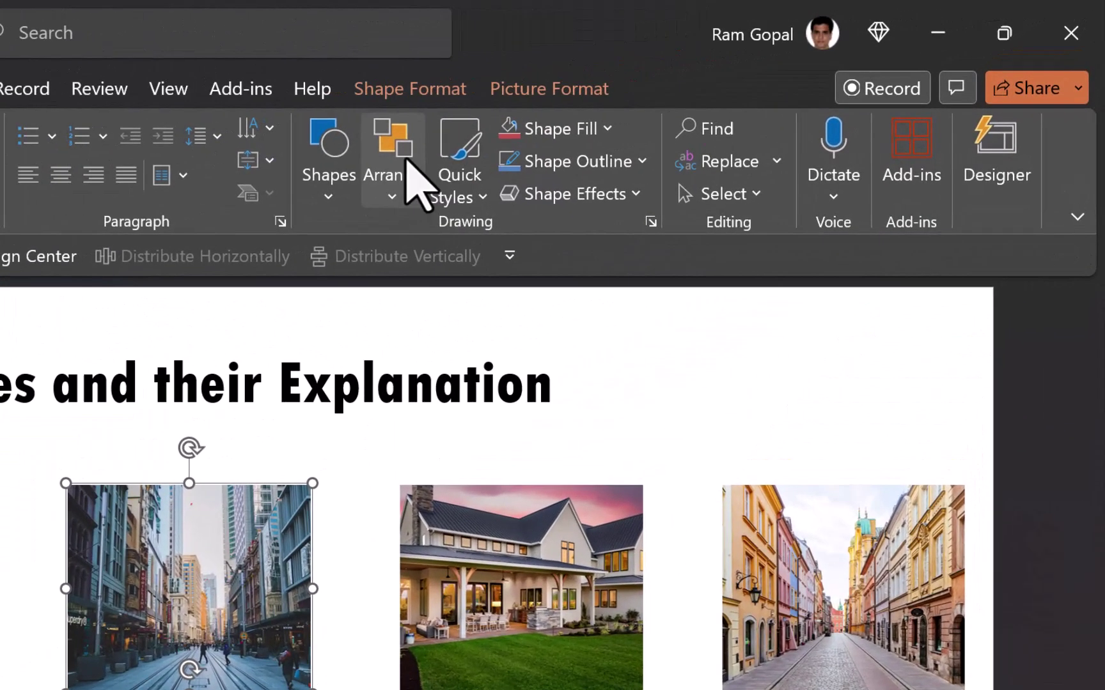
right_click(674, 98)
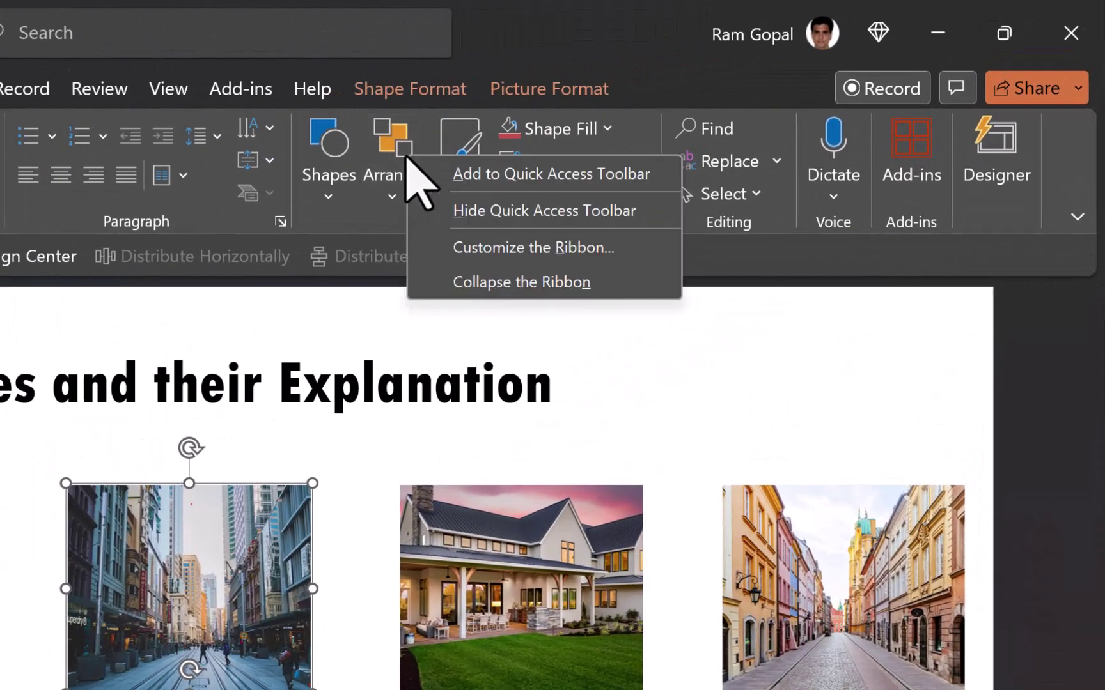
click(538, 178)
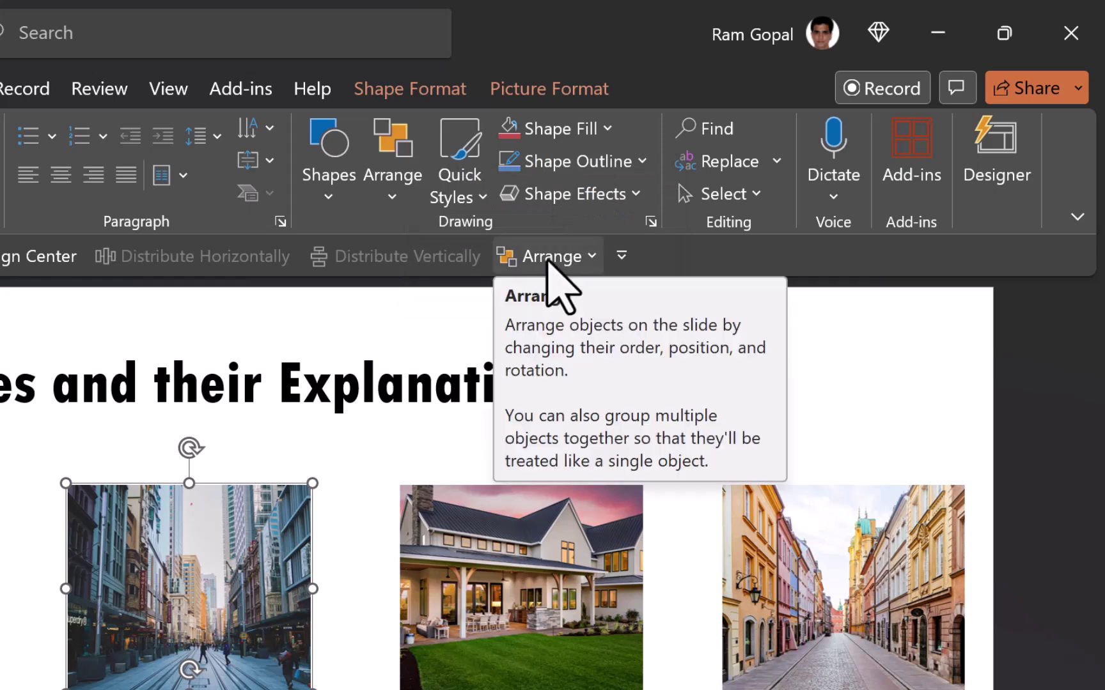
Try the new Arrange shortcut, then remove it from the Quick Access Toolbar
click(542, 257)
click(685, 261)
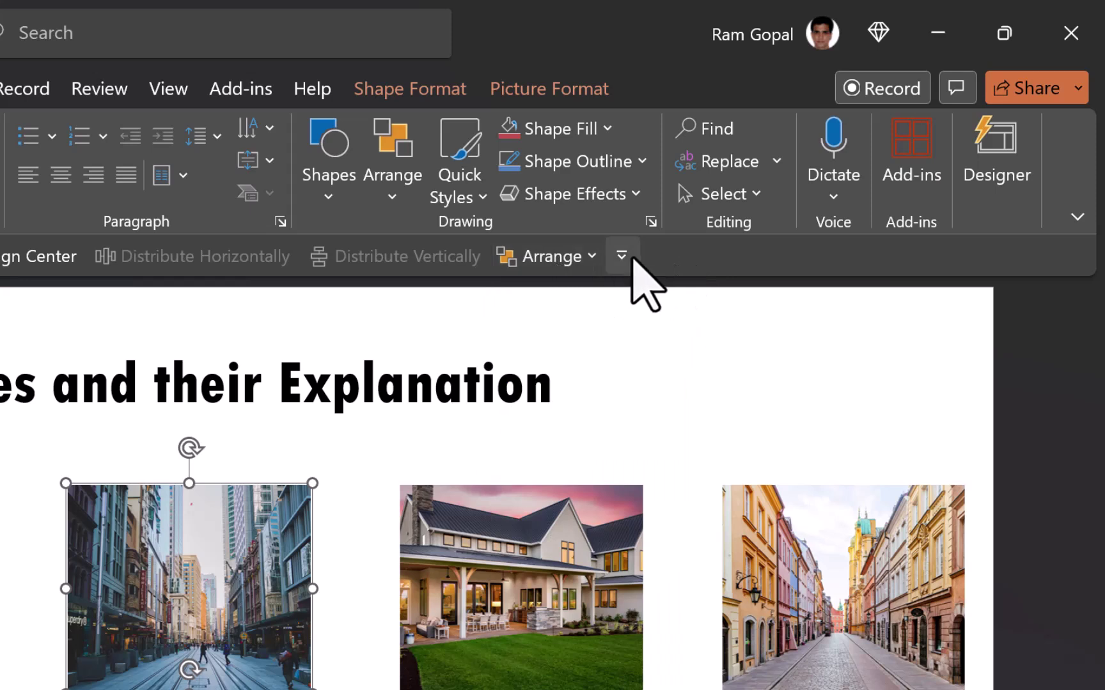
right_click(532, 257)
click(613, 276)
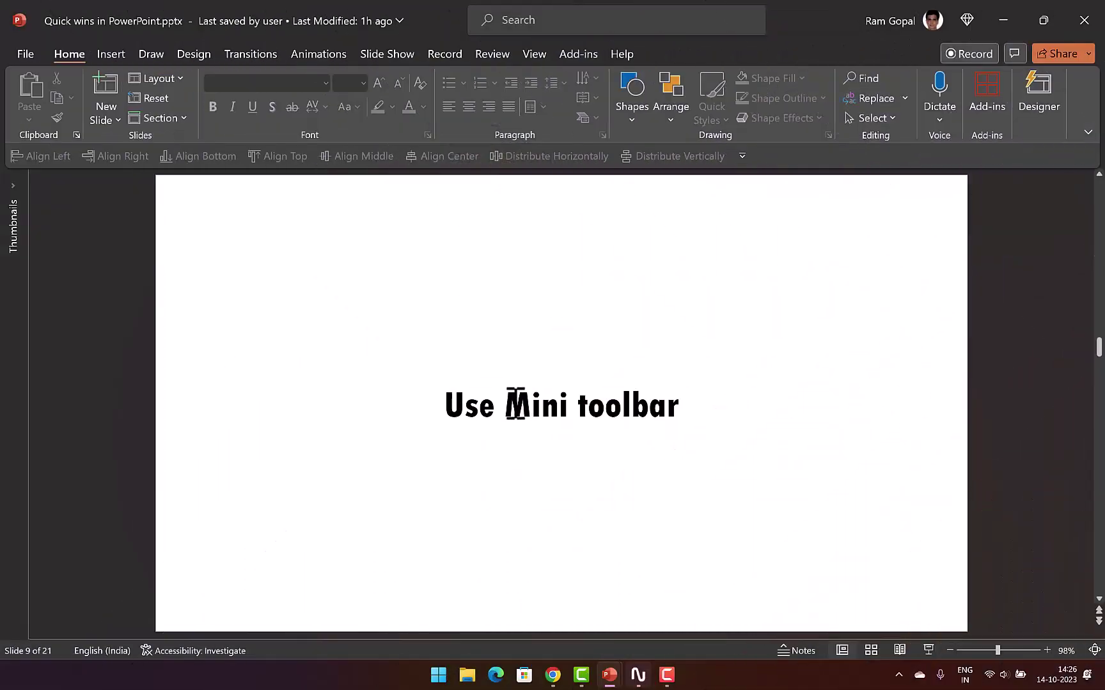
Select the word 'Mini' in the slide 9 title so the mini toolbar appears
drag(505, 404, 564, 409)
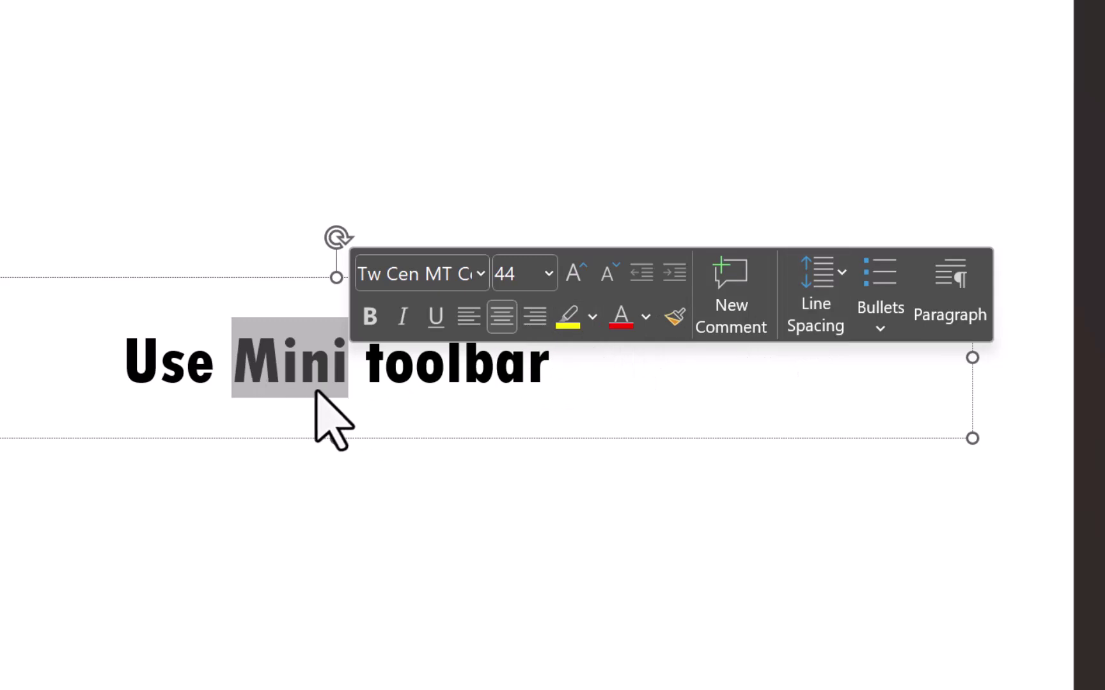
Make 'Mini' bold and red with a yellow highlight, in Amasis MT Pro Medium
click(370, 317)
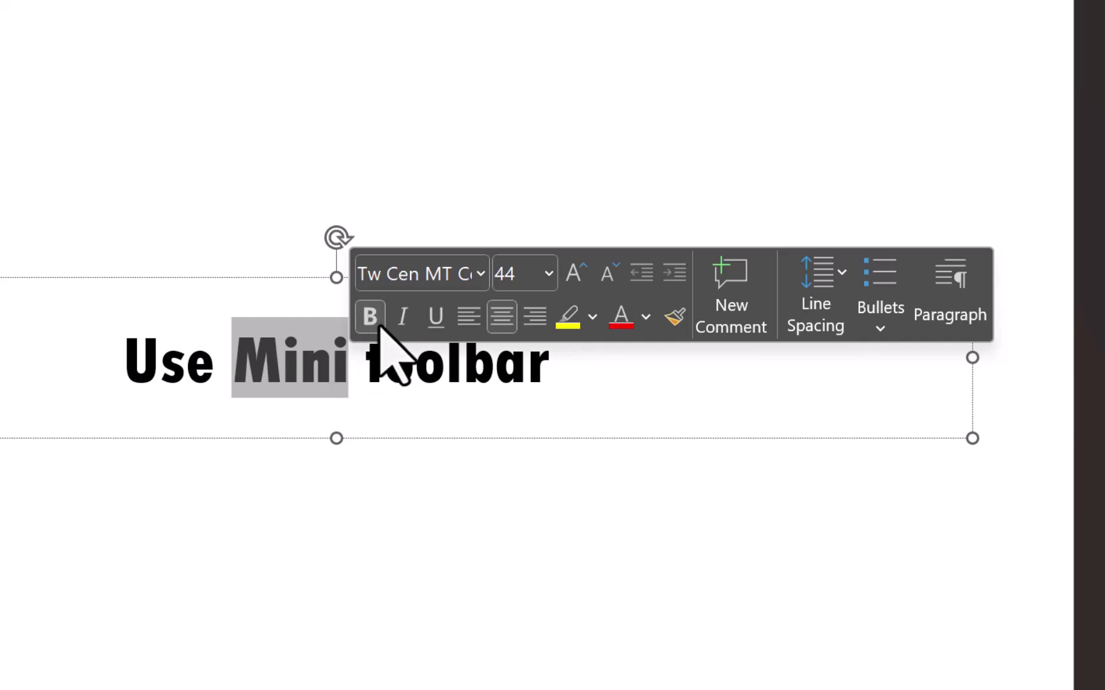
click(615, 323)
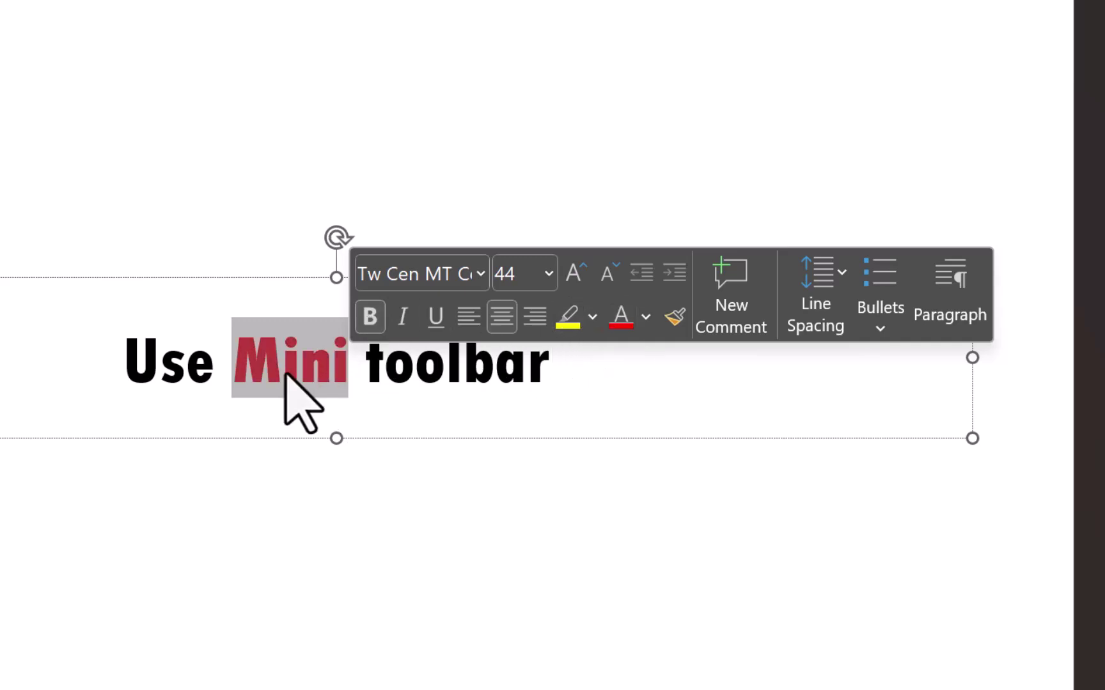
click(567, 318)
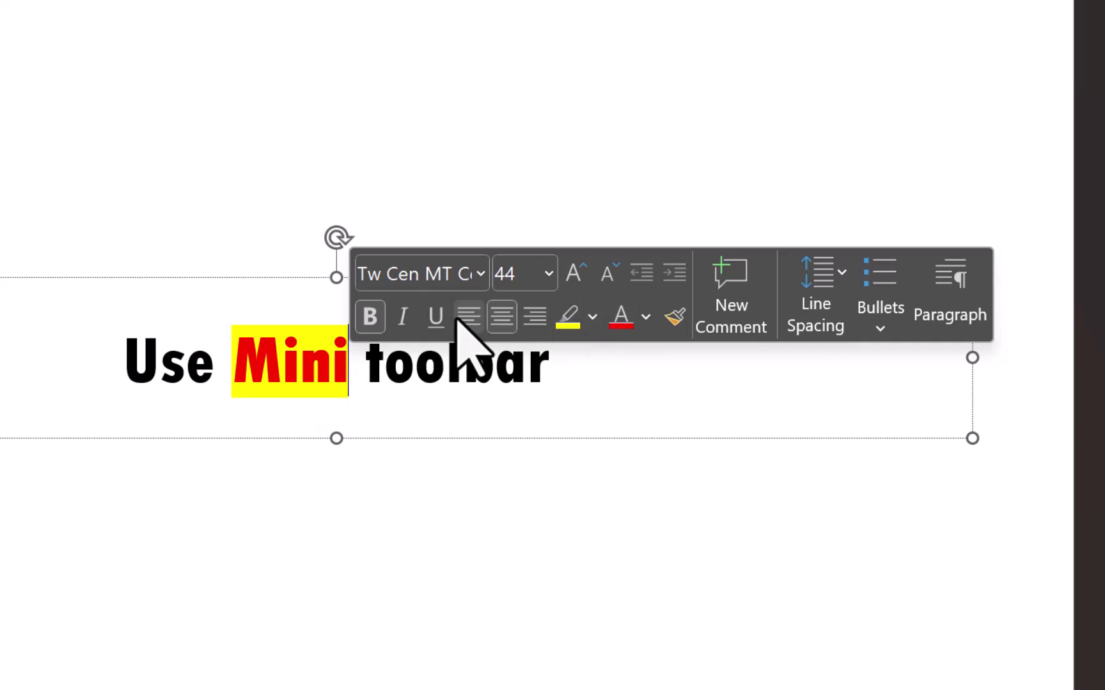
click(480, 275)
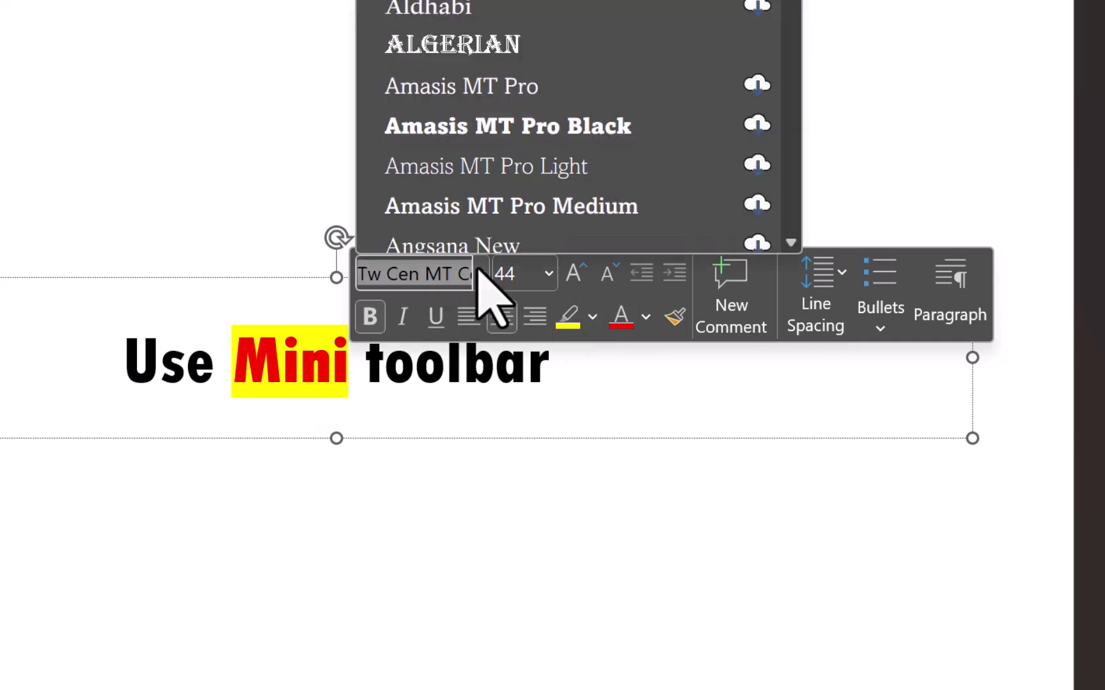
click(465, 214)
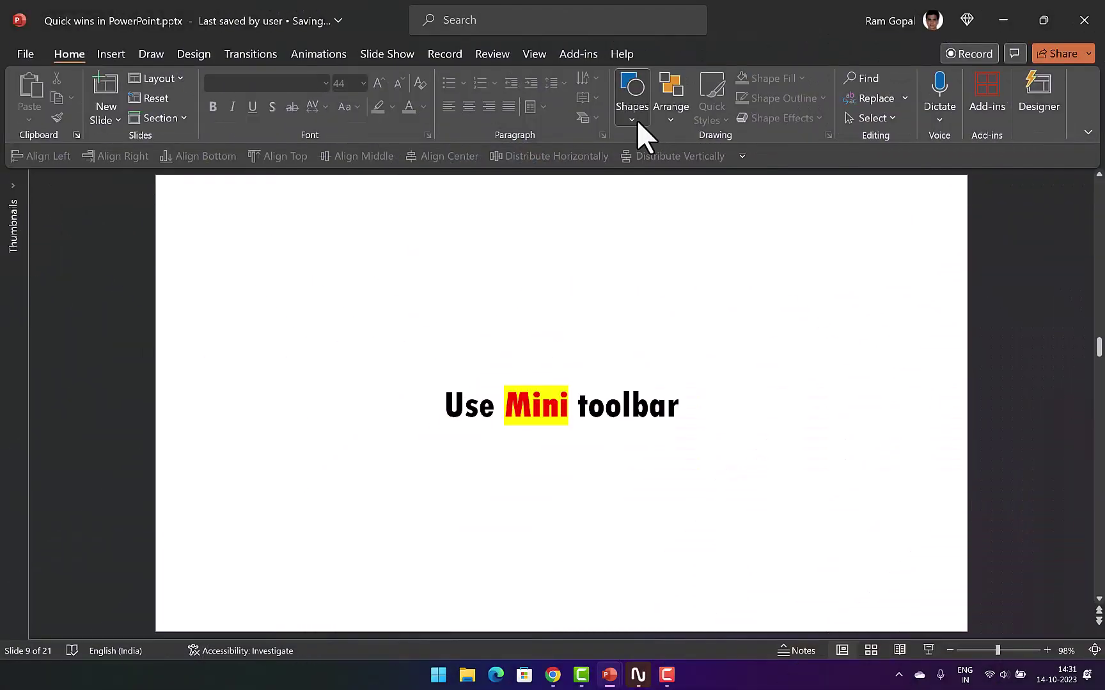
Draw a rectangle above the title text
click(636, 121)
click(672, 156)
drag(570, 237, 696, 340)
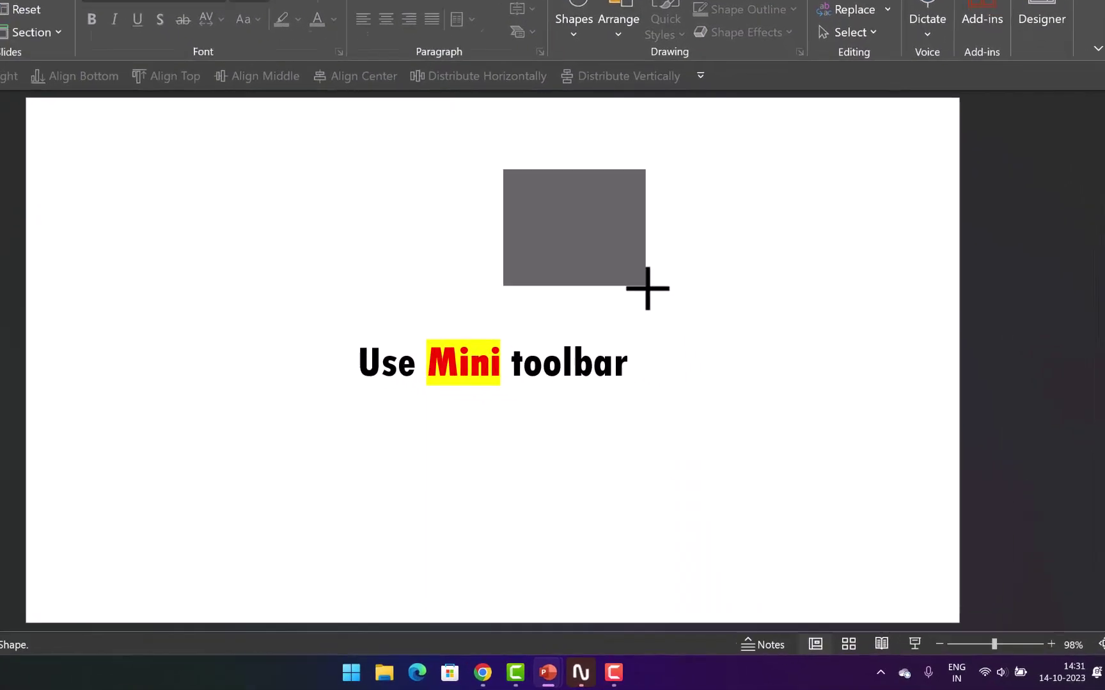
drag(648, 288, 646, 286)
Give the rectangle a red fill and a thin dark outline
right_click(603, 213)
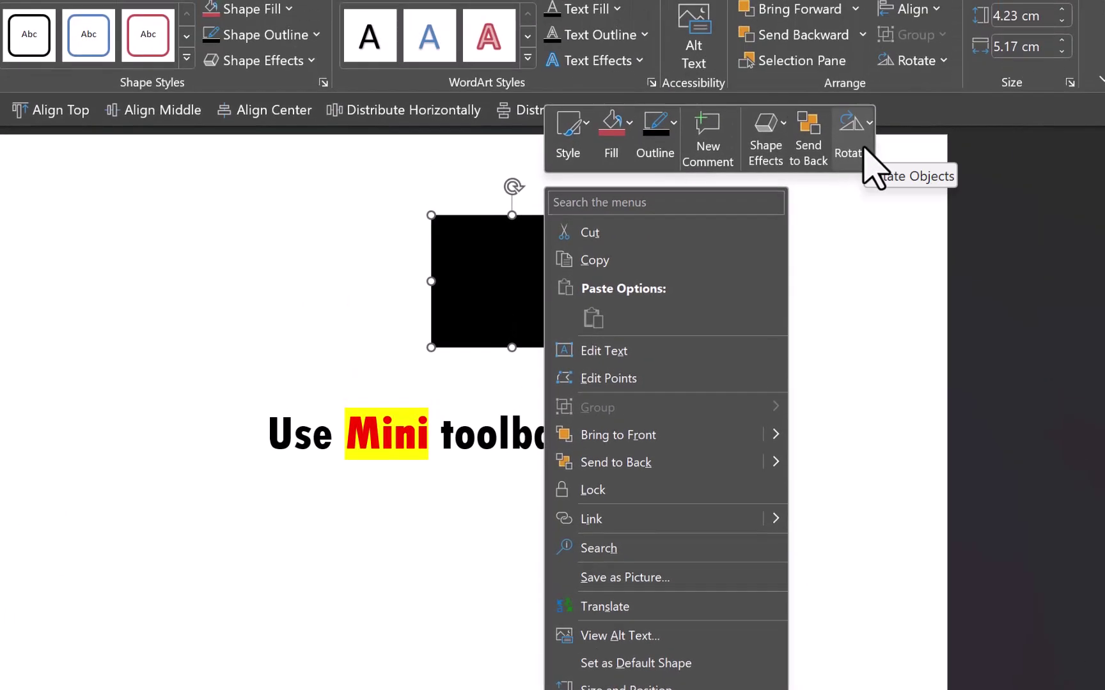
click(615, 126)
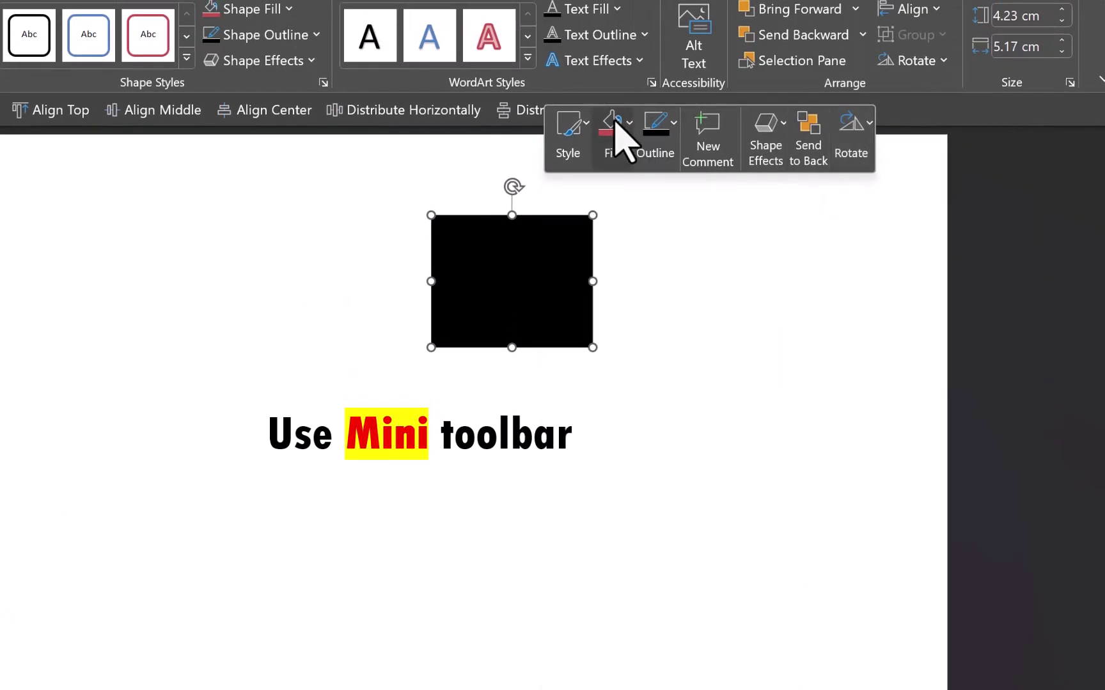
click(691, 208)
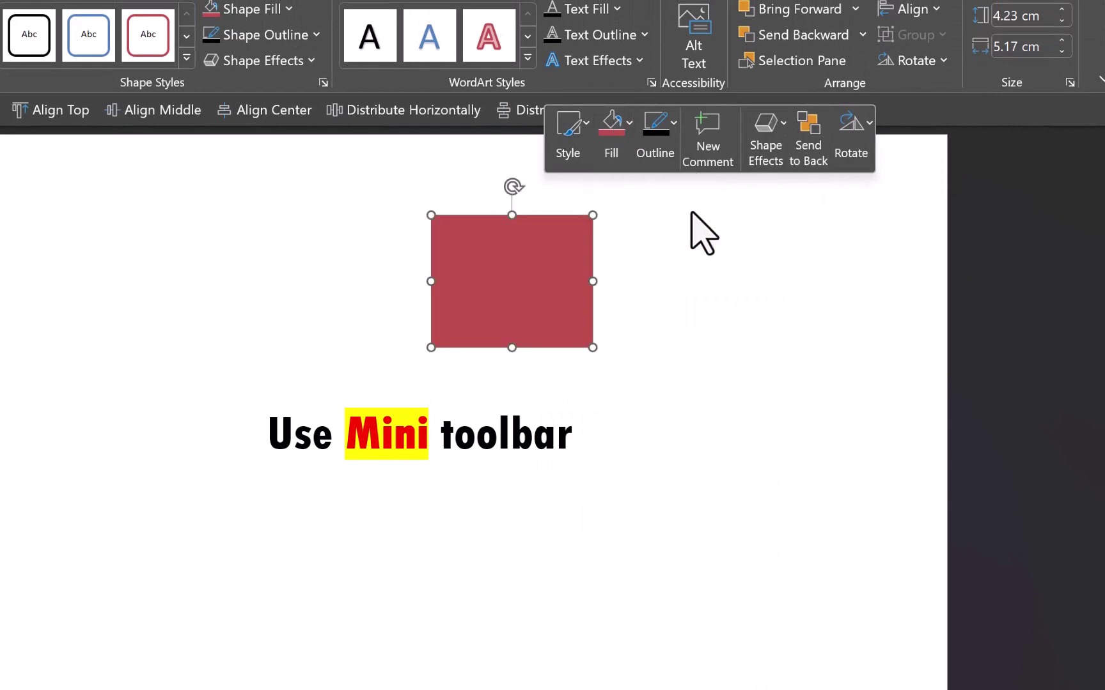
click(654, 128)
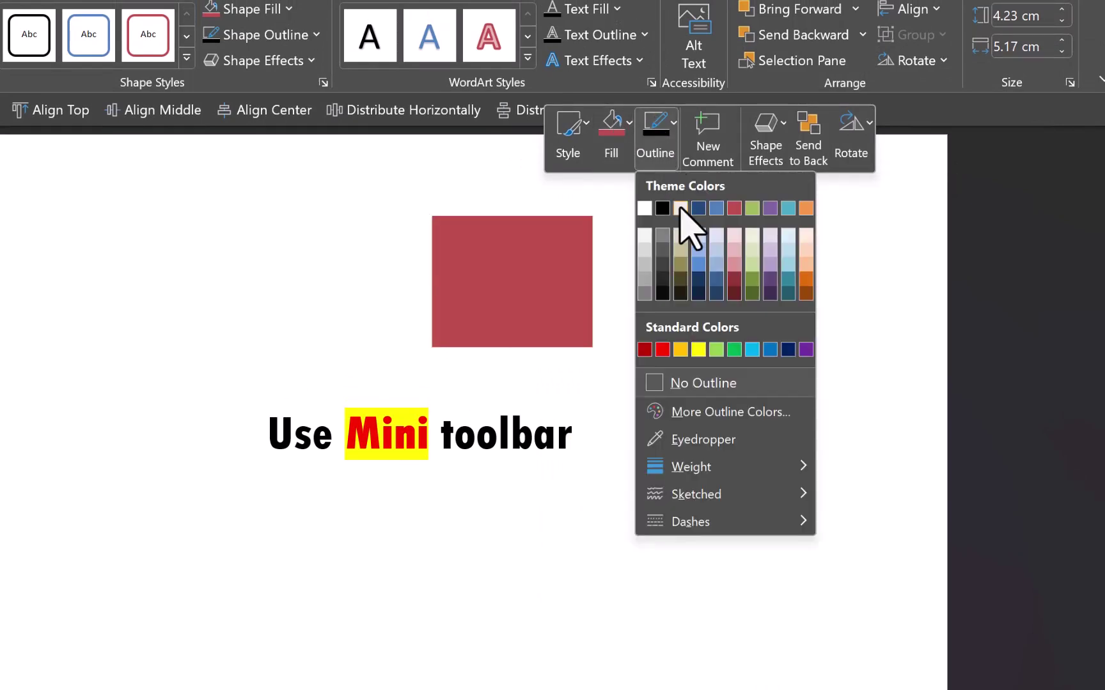
click(702, 208)
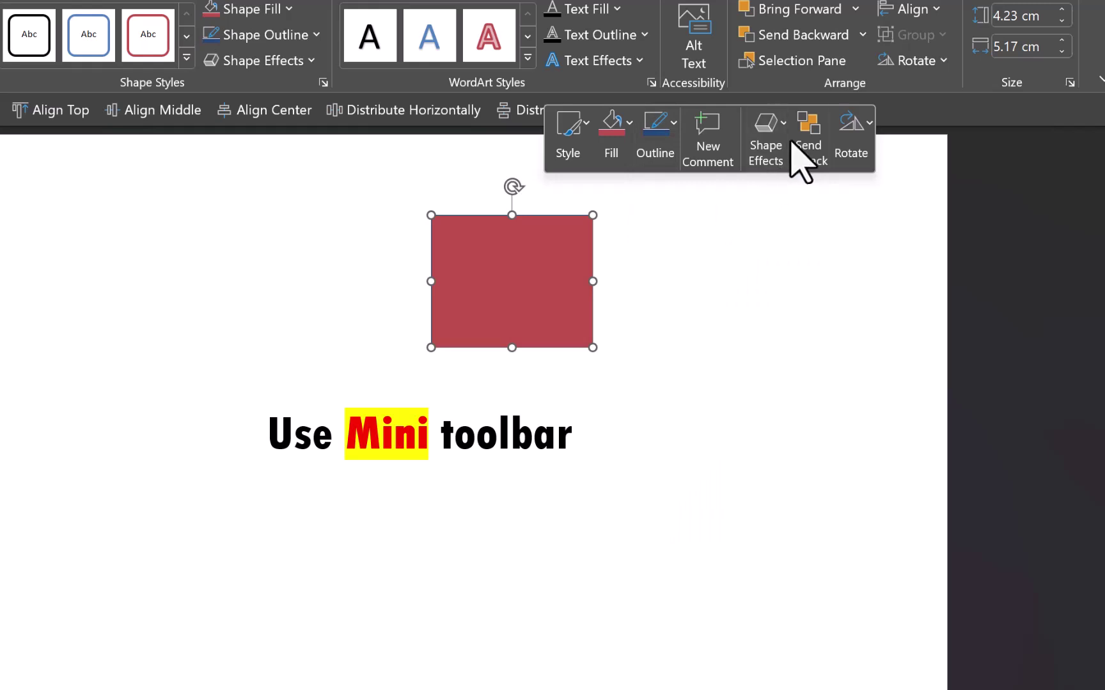
Apply a tilted 3-D preset effect to the rectangle
click(770, 146)
mouse_move(815, 198)
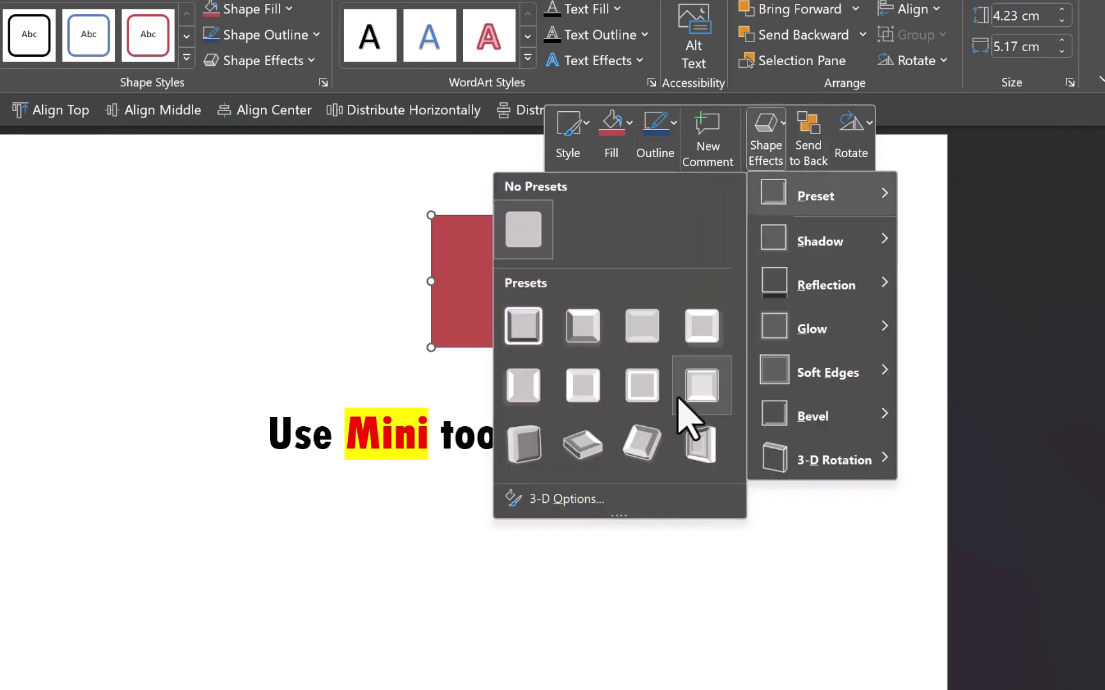
click(604, 450)
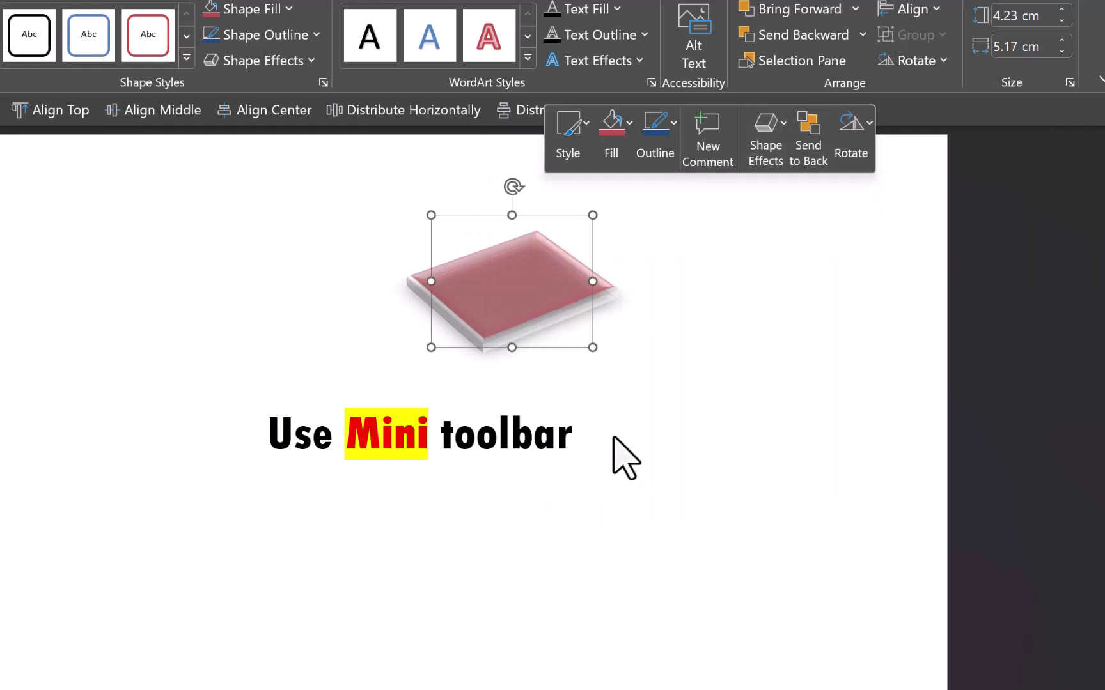
click(854, 149)
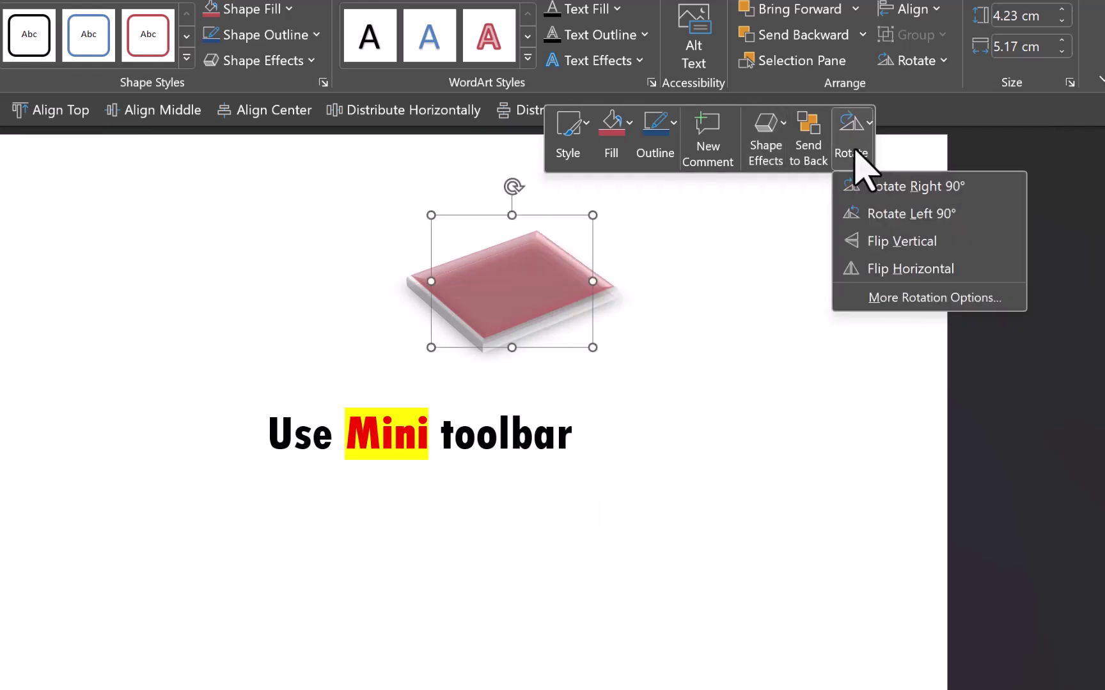
Rotate the 3-D rectangle 90° to the left
click(910, 222)
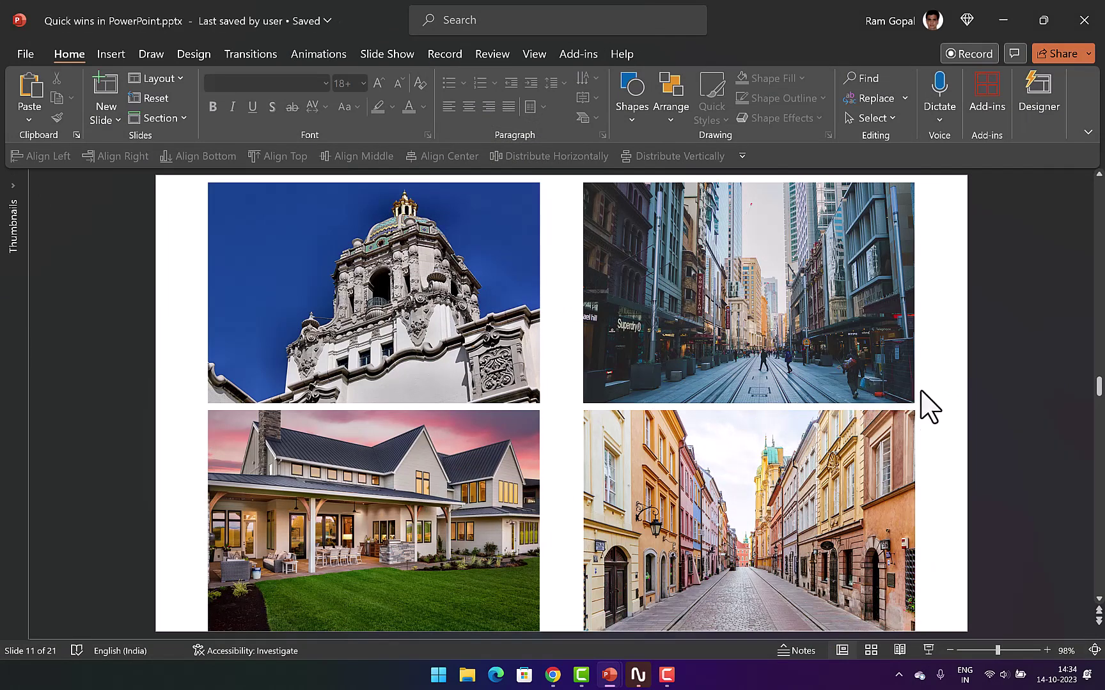
Crop the top-left building photo to an oval at 1:1 aspect ratio, forming a 9.23 cm circle
click(500, 325)
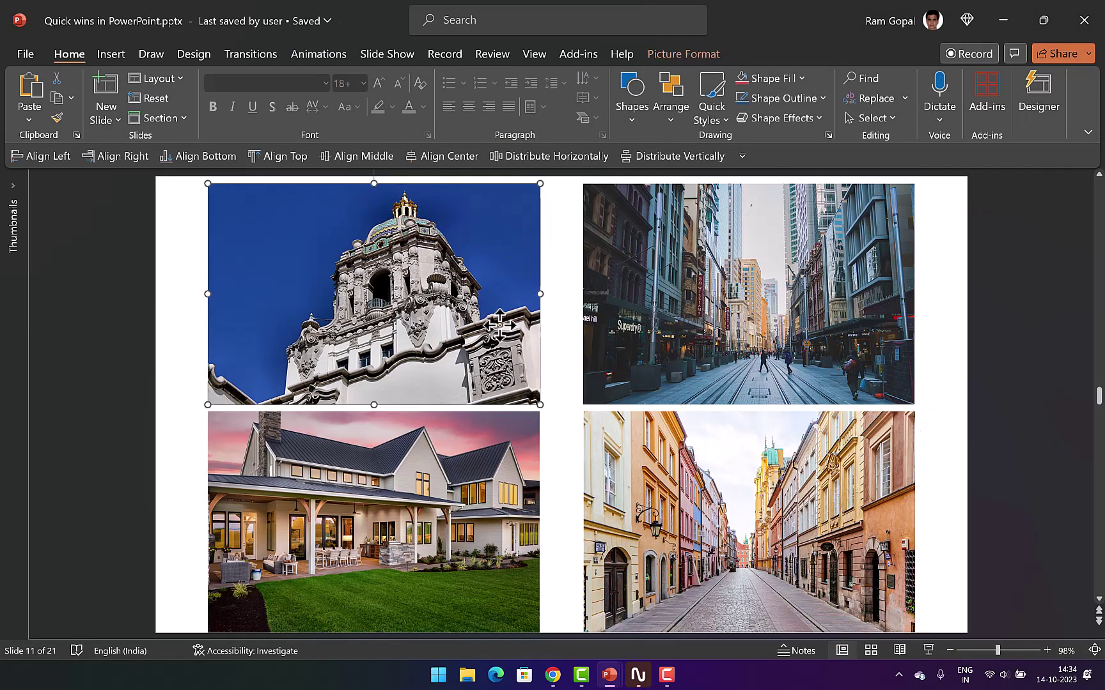
click(692, 56)
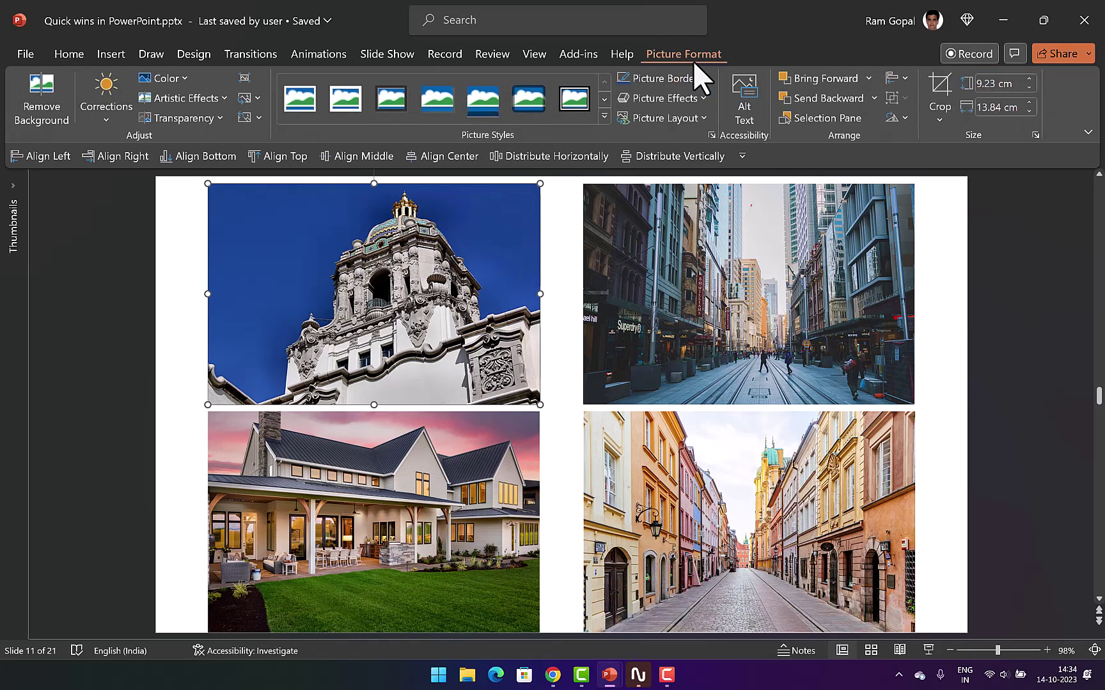
click(941, 118)
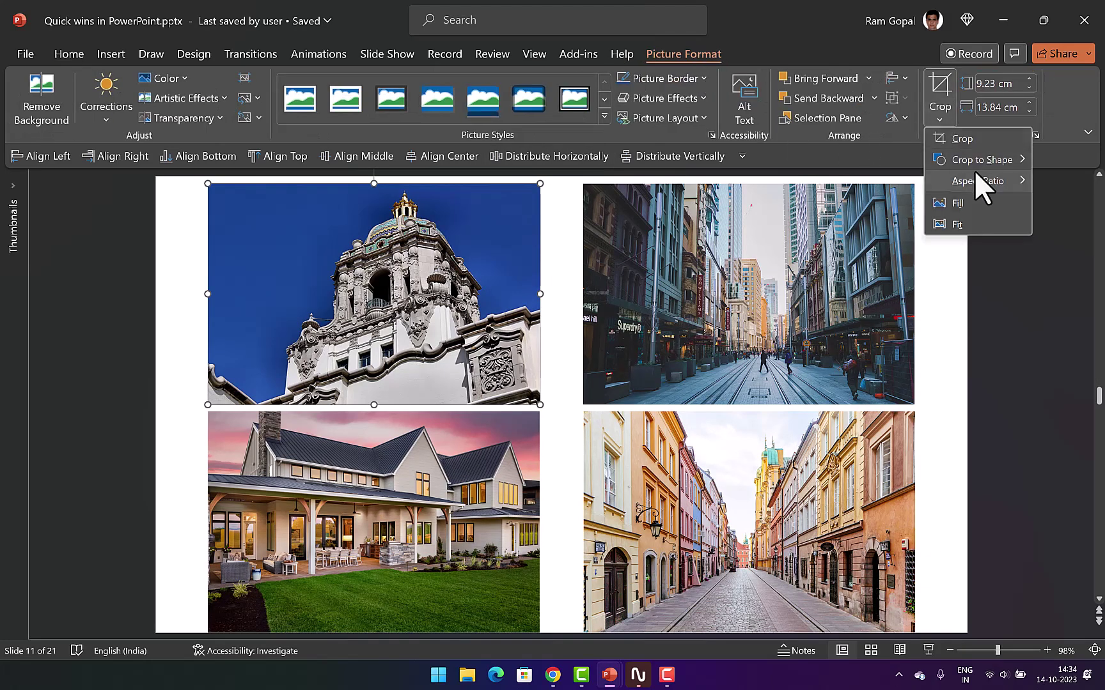
mouse_move(980, 159)
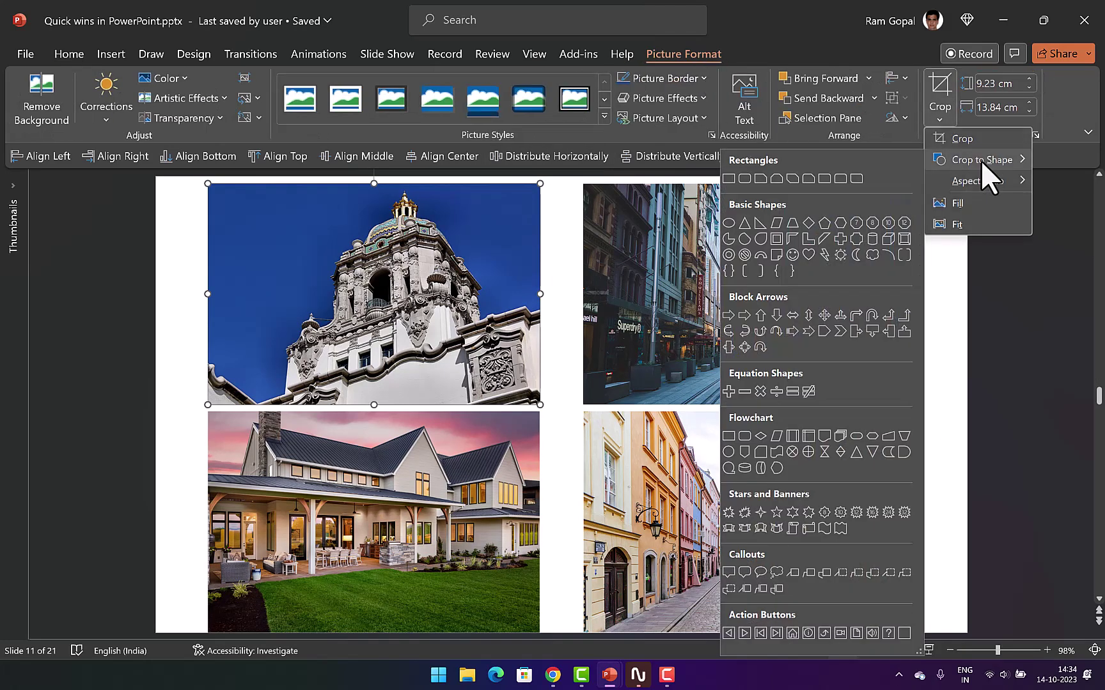
click(729, 225)
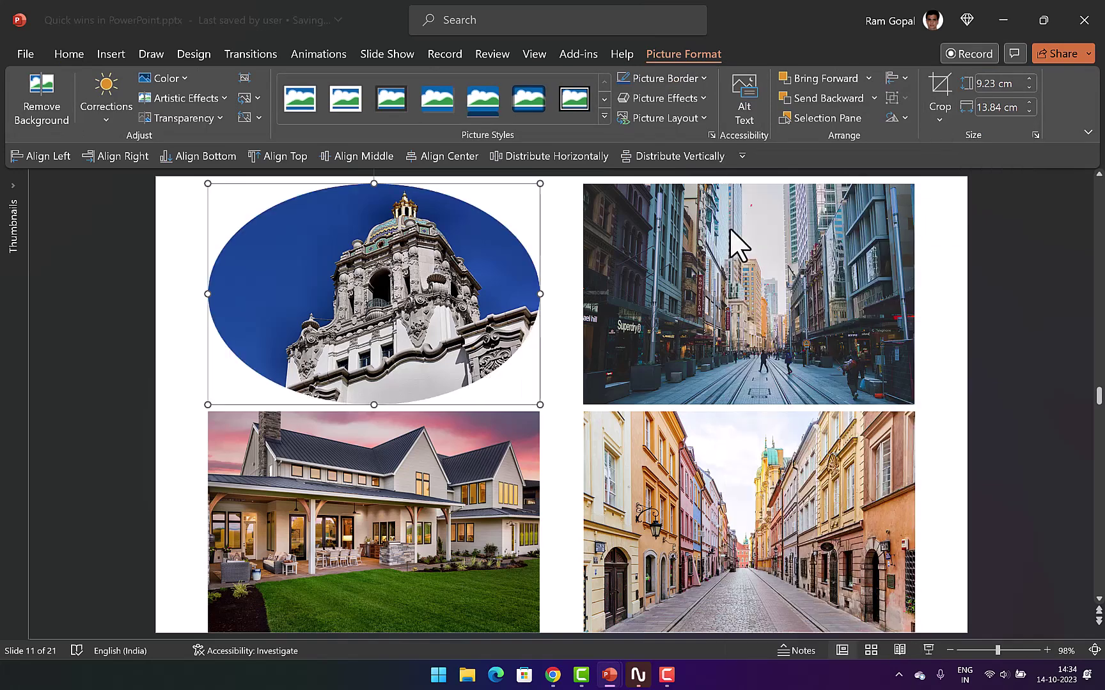
click(939, 116)
mouse_move(987, 180)
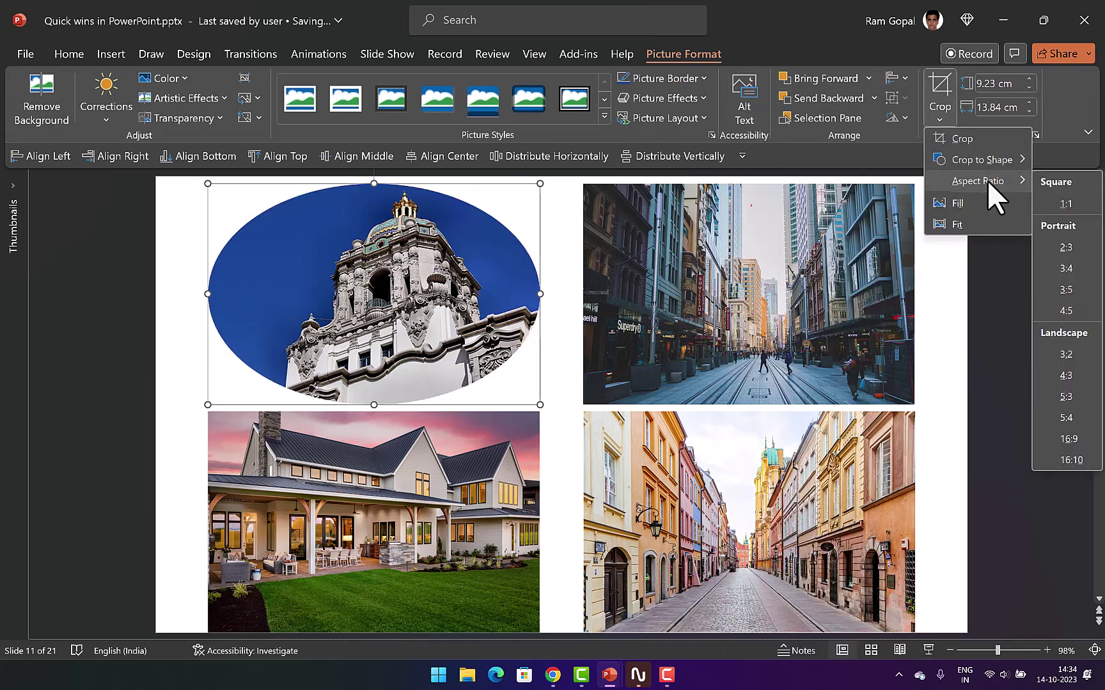
click(1065, 203)
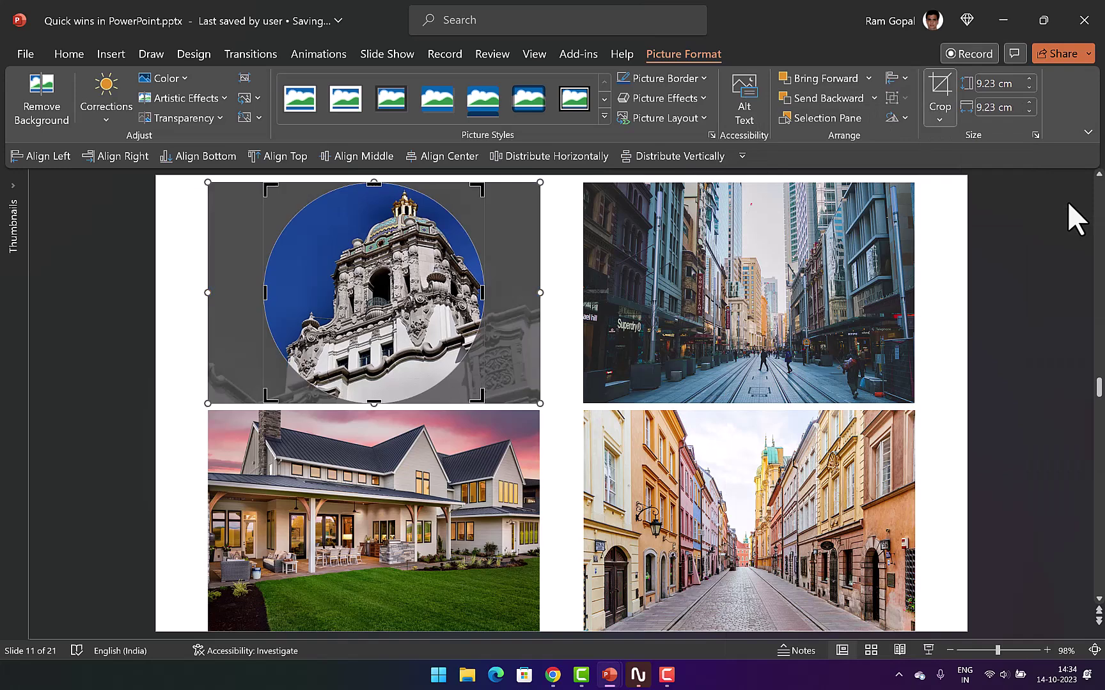
click(980, 262)
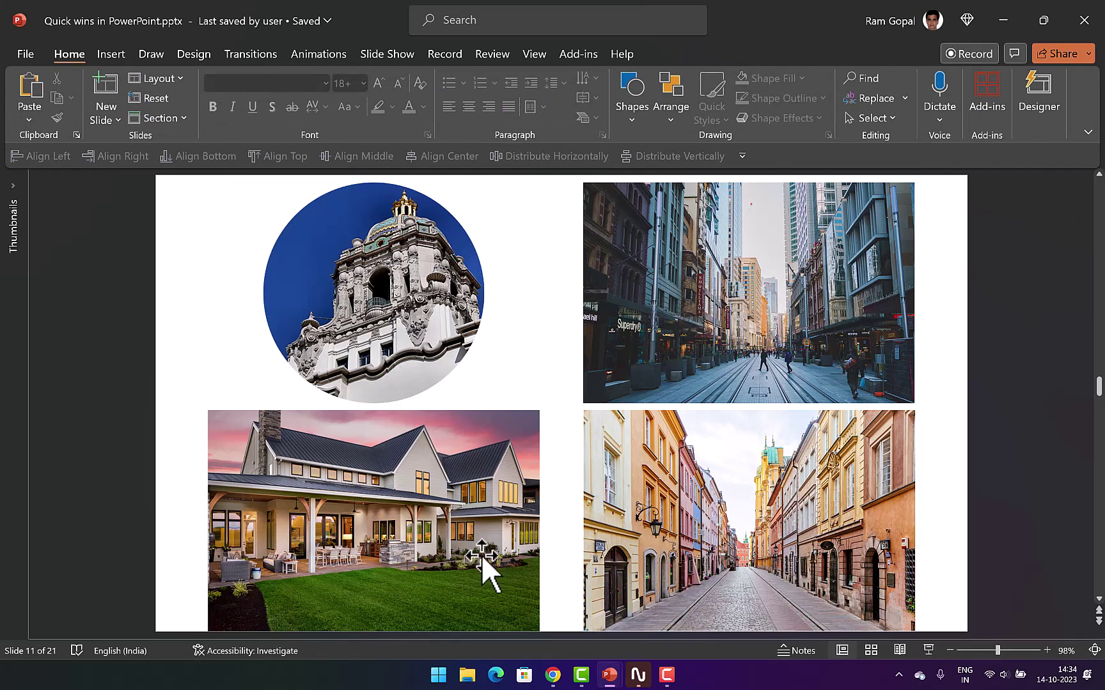
Select the city street, house and old street photos for cropping
click(691, 384)
shift+click(445, 489)
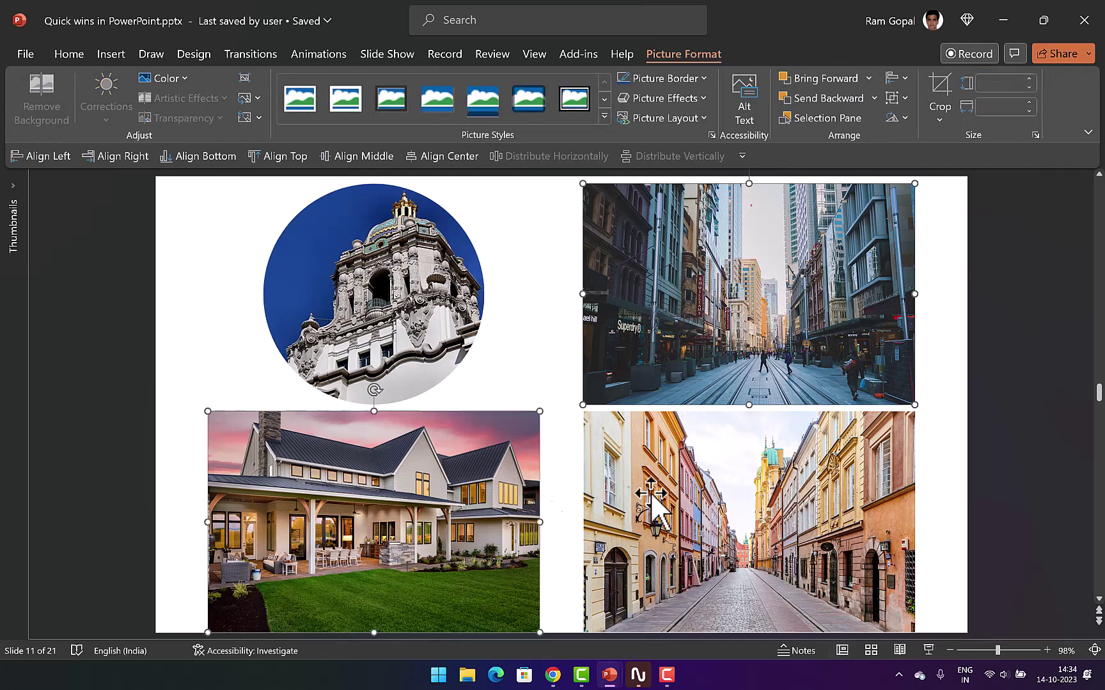
shift+click(707, 502)
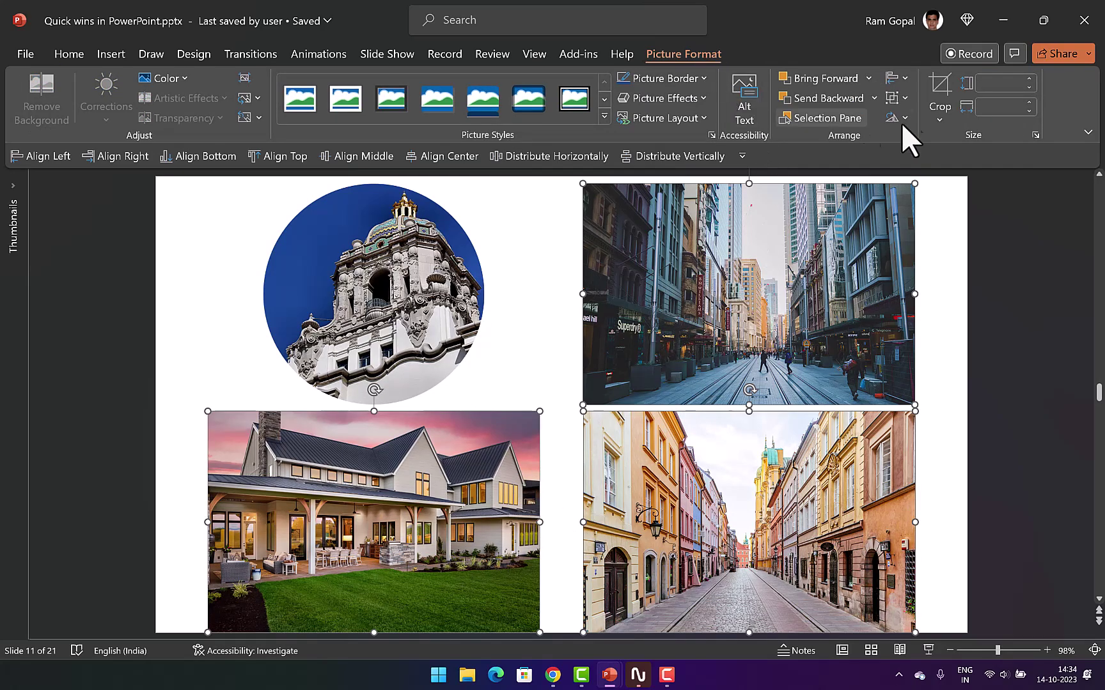
click(939, 120)
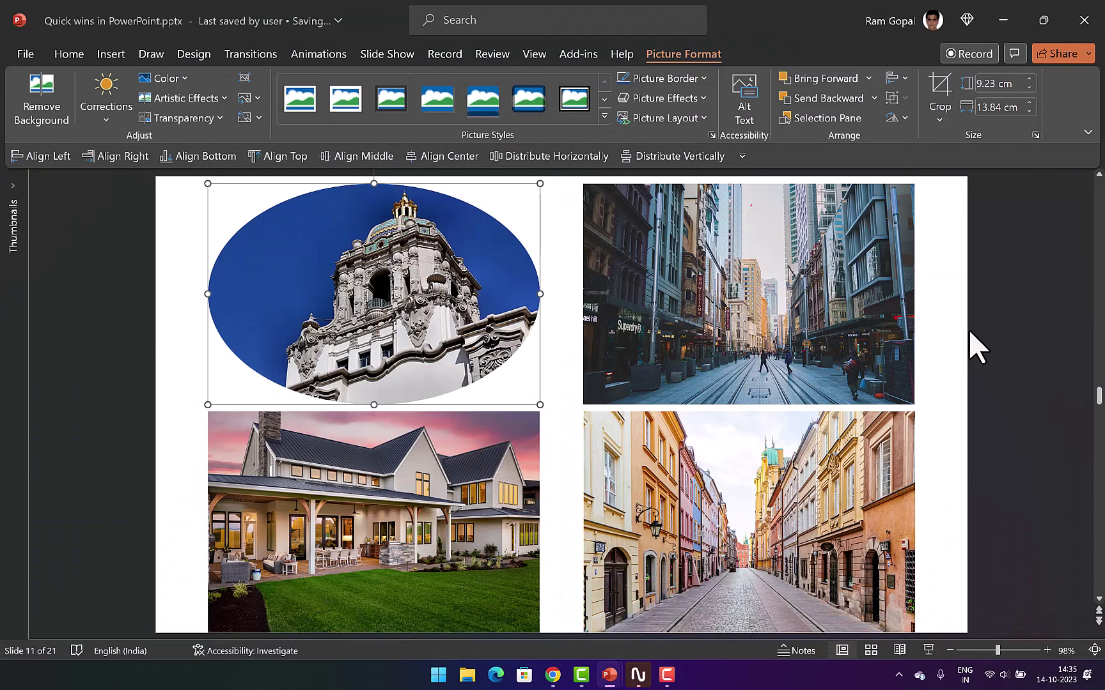
Undo the top-left photo's oval crop, then convert all four photos into a Vertical Picture Accent List
key(ctrl+z)
click(953, 319)
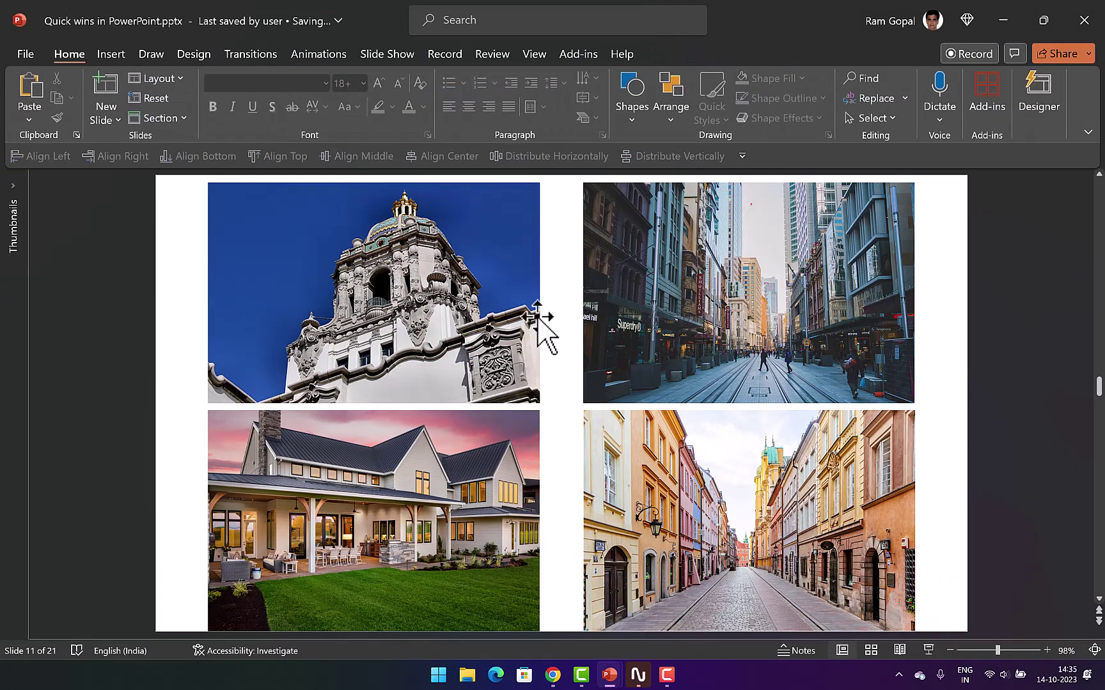
click(465, 304)
shift+click(732, 276)
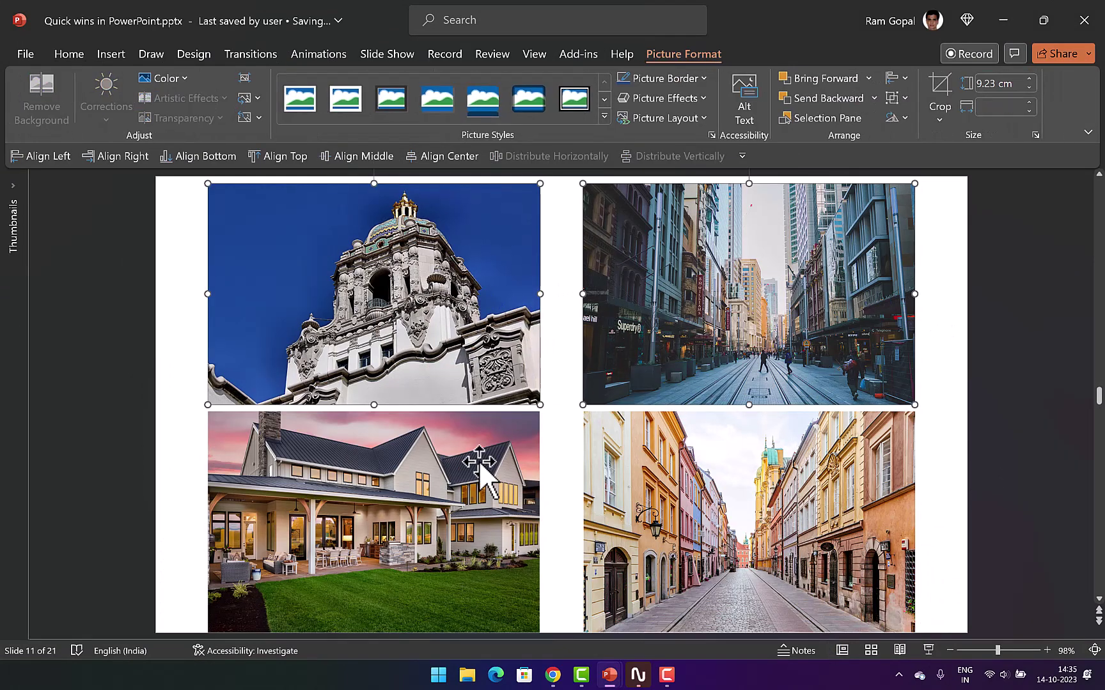
shift+click(486, 464)
shift+click(717, 470)
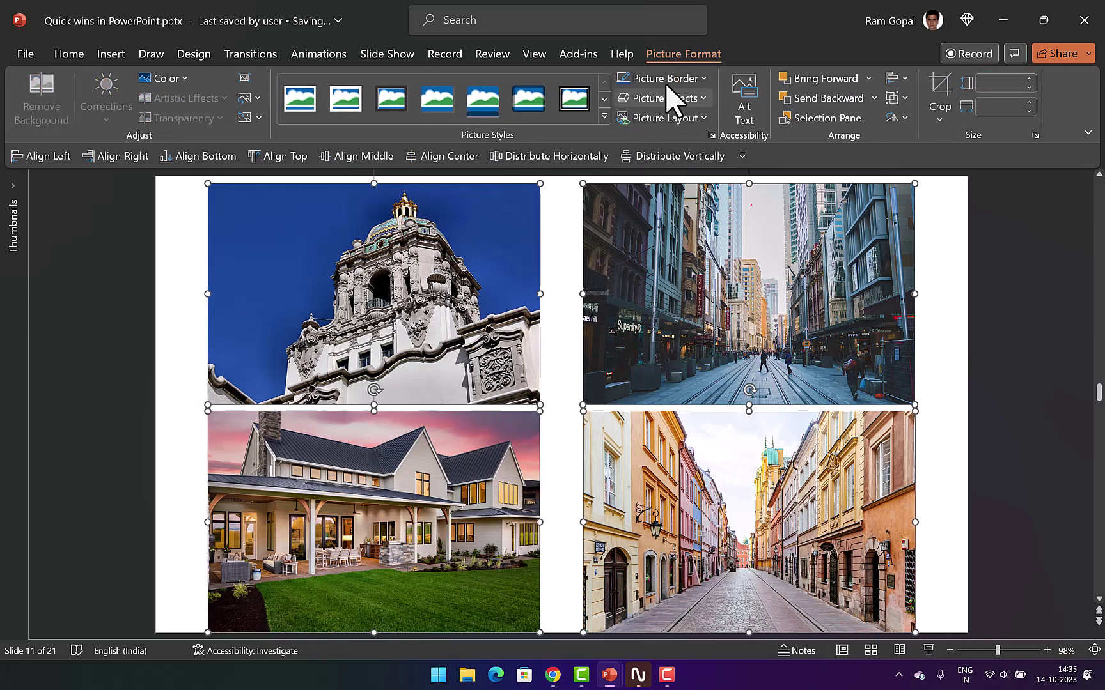
click(672, 118)
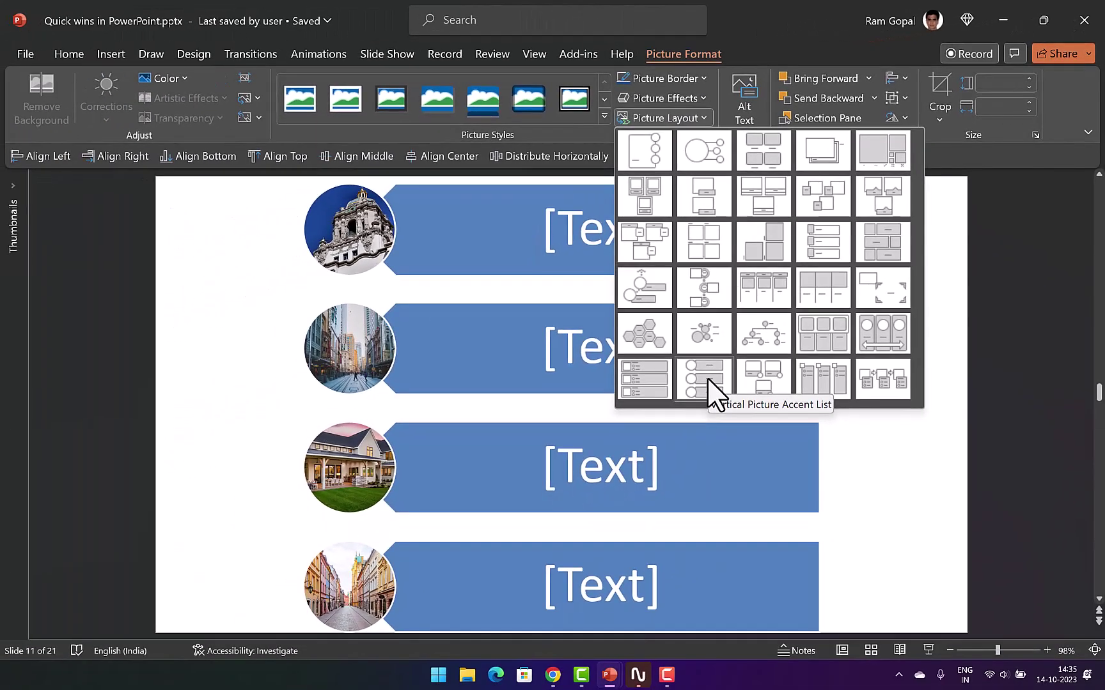
click(523, 568)
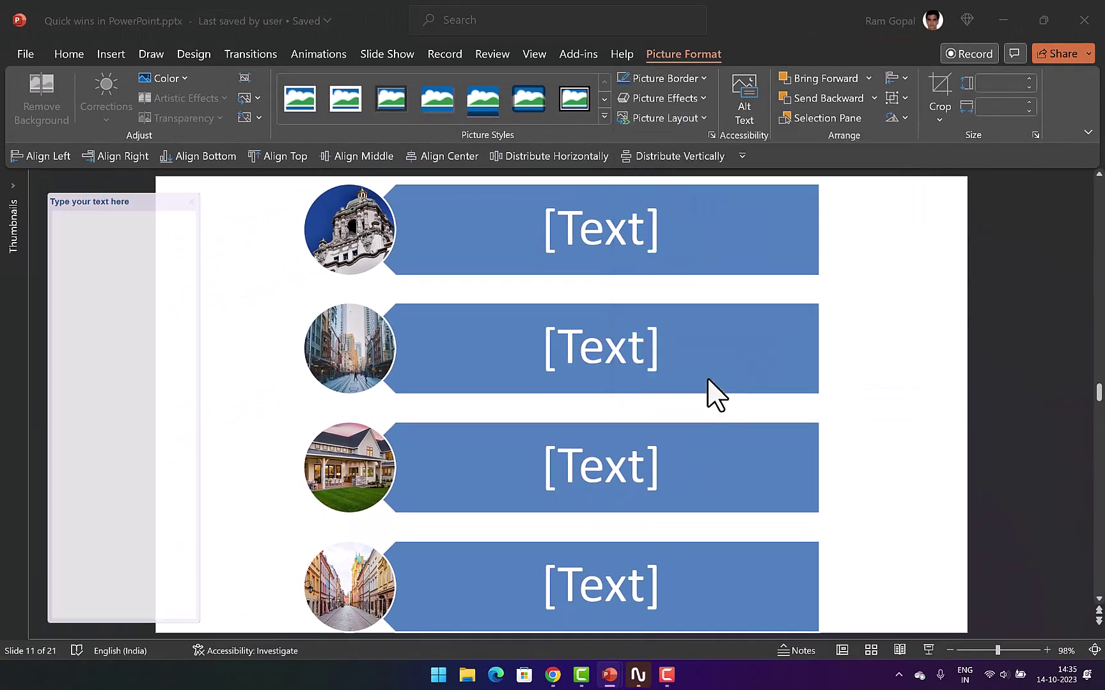
Ungroup the picture list SmartArt twice so its parts become separate shapes
right_click(812, 183)
mouse_move(873, 354)
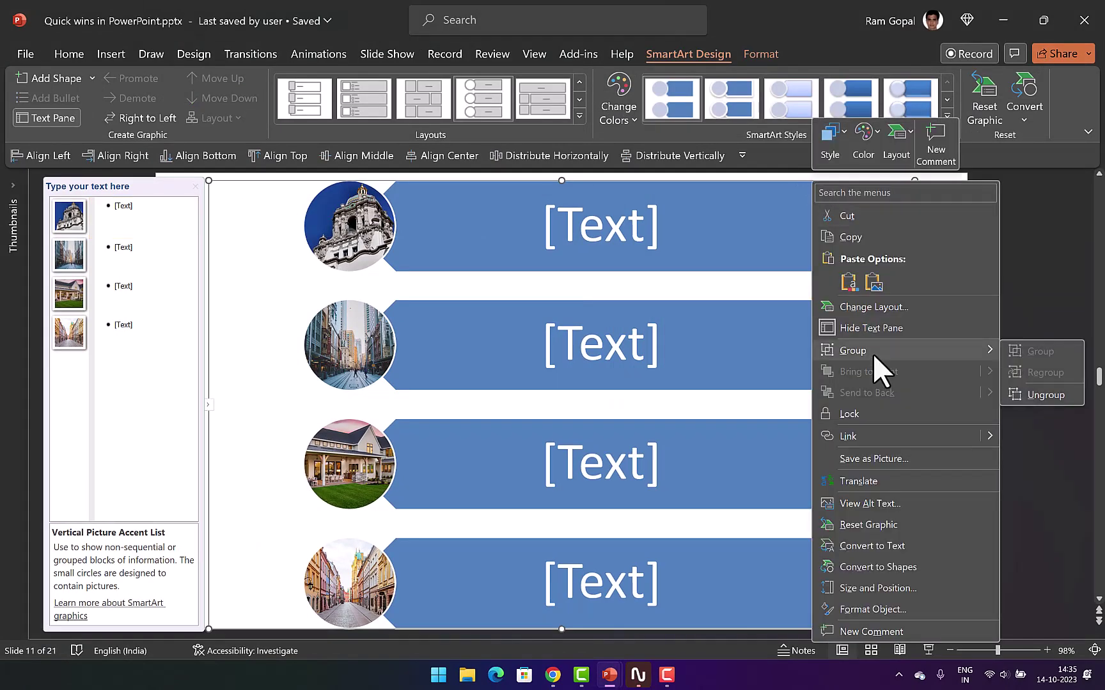
click(1045, 395)
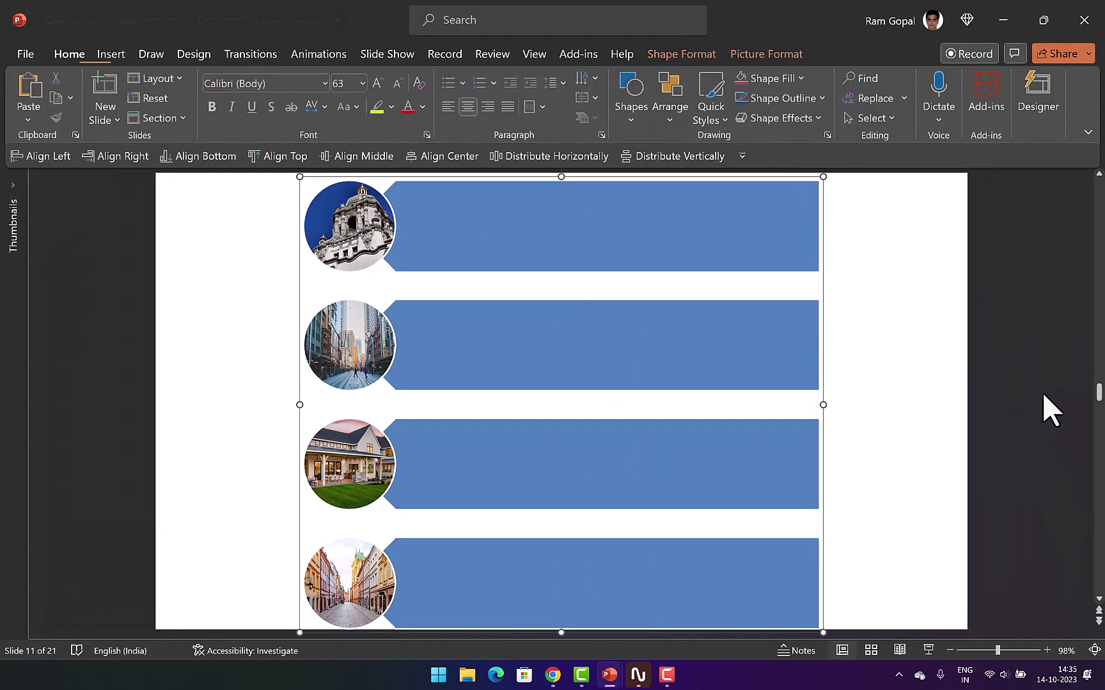
right_click(768, 184)
mouse_move(831, 314)
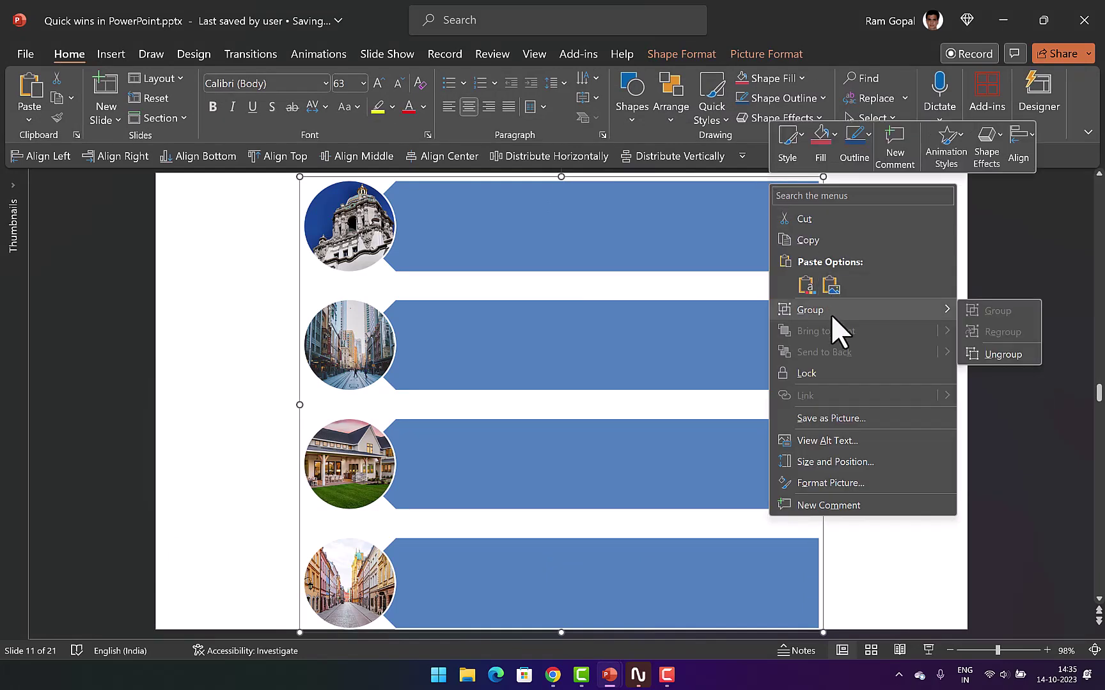
click(981, 352)
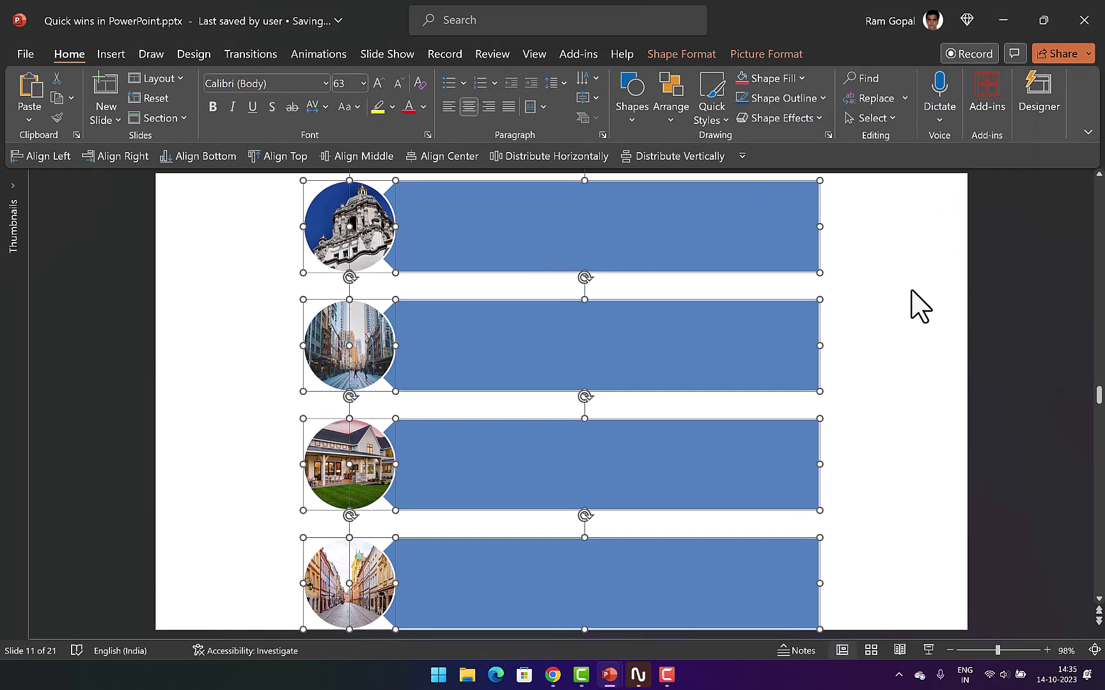
Delete the blue banners, keeping only the four circle photos pasted back on the slide
click(911, 313)
click(348, 227)
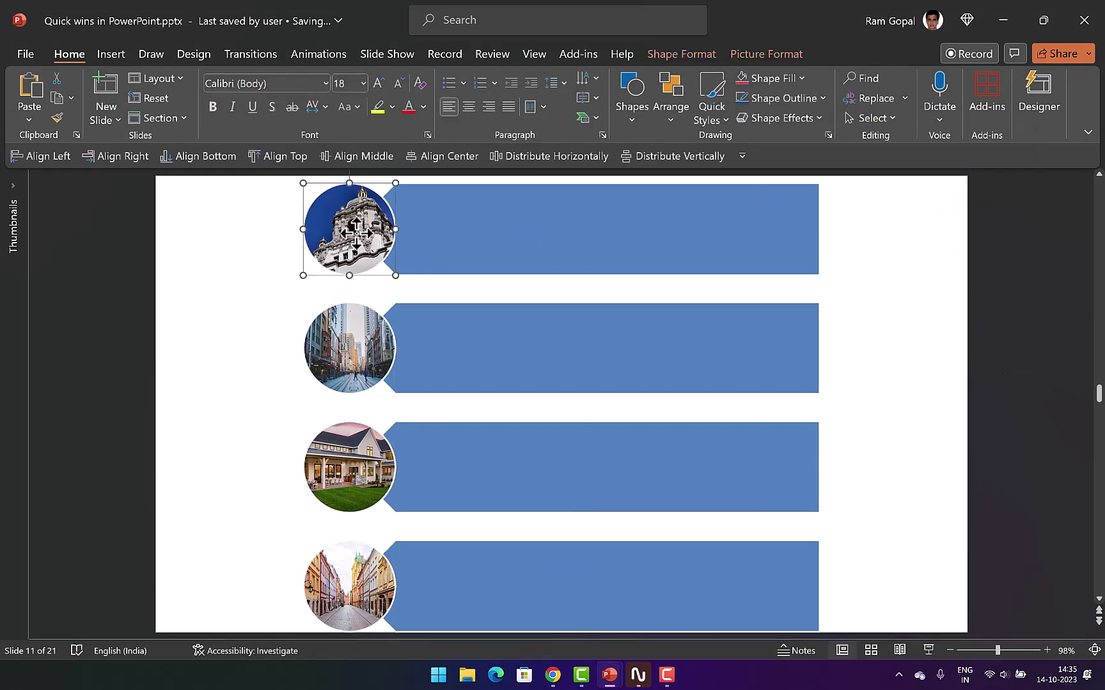
shift+click(348, 346)
shift+click(348, 498)
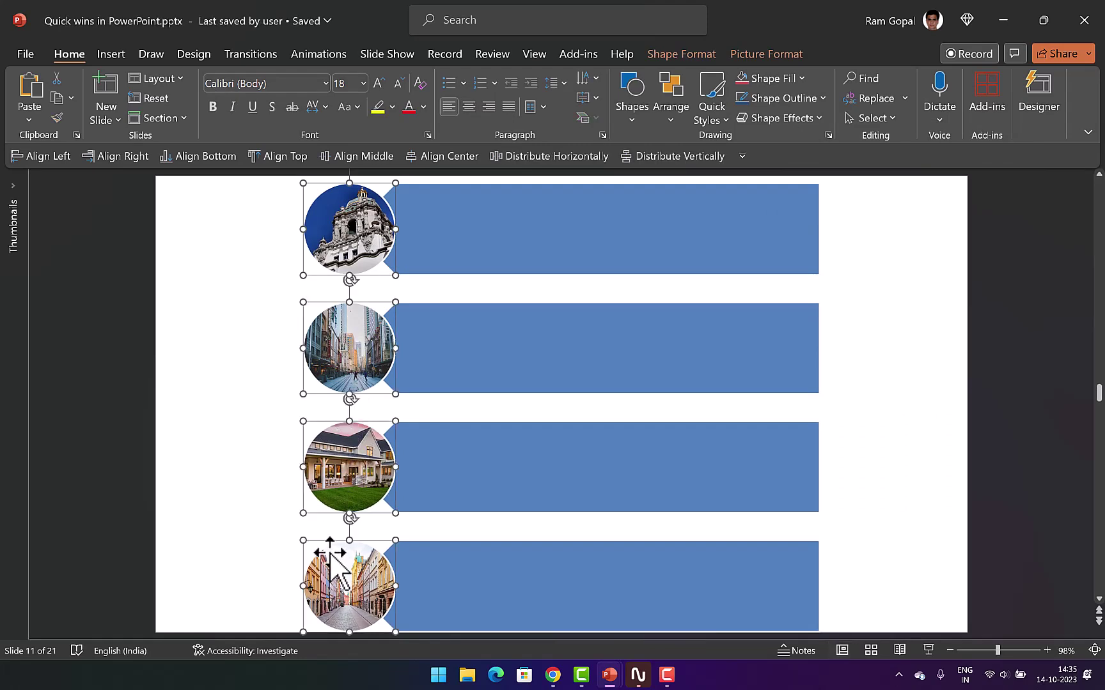
key(Delete)
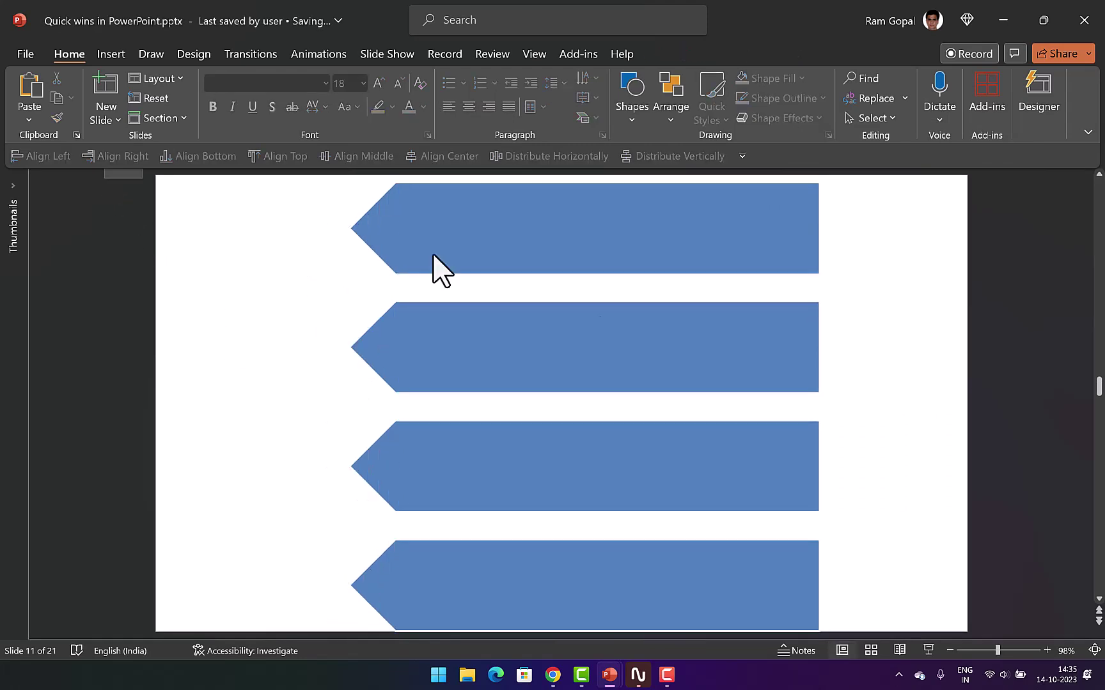
drag(108, 172, 1027, 666)
key(Delete)
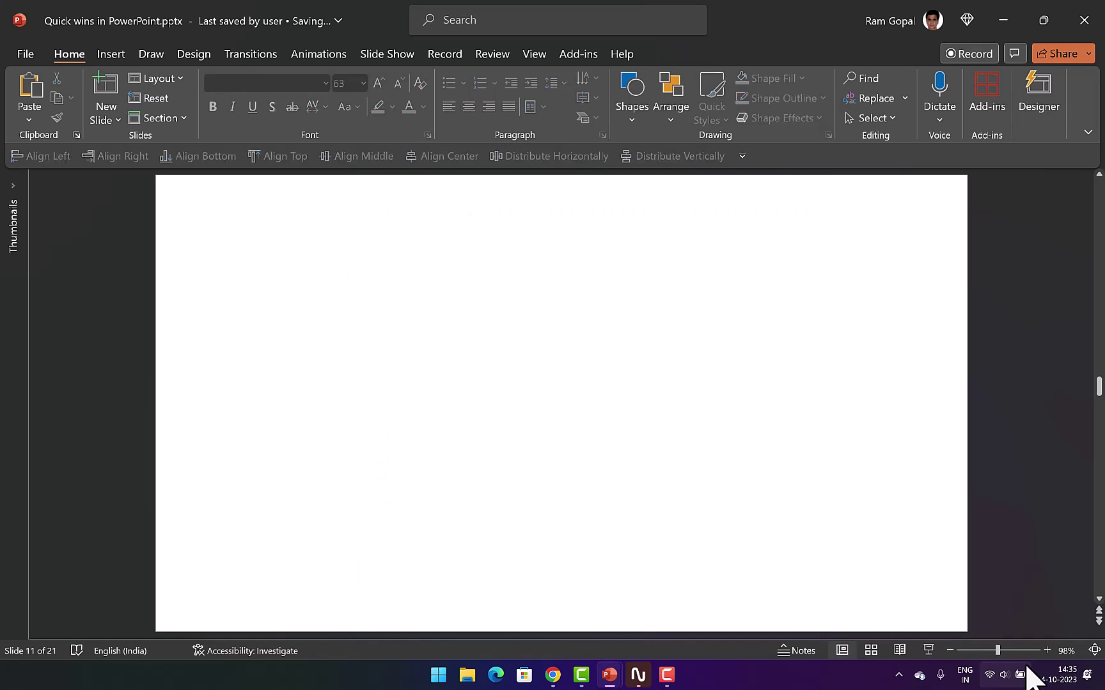
key(ctrl+v)
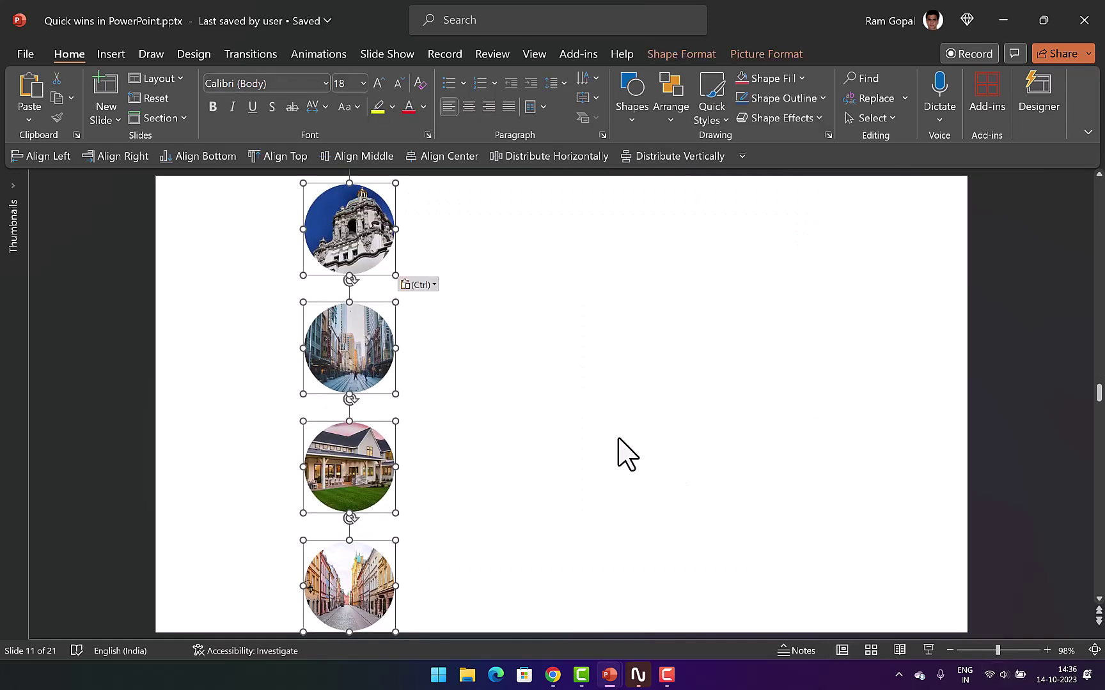
click(764, 54)
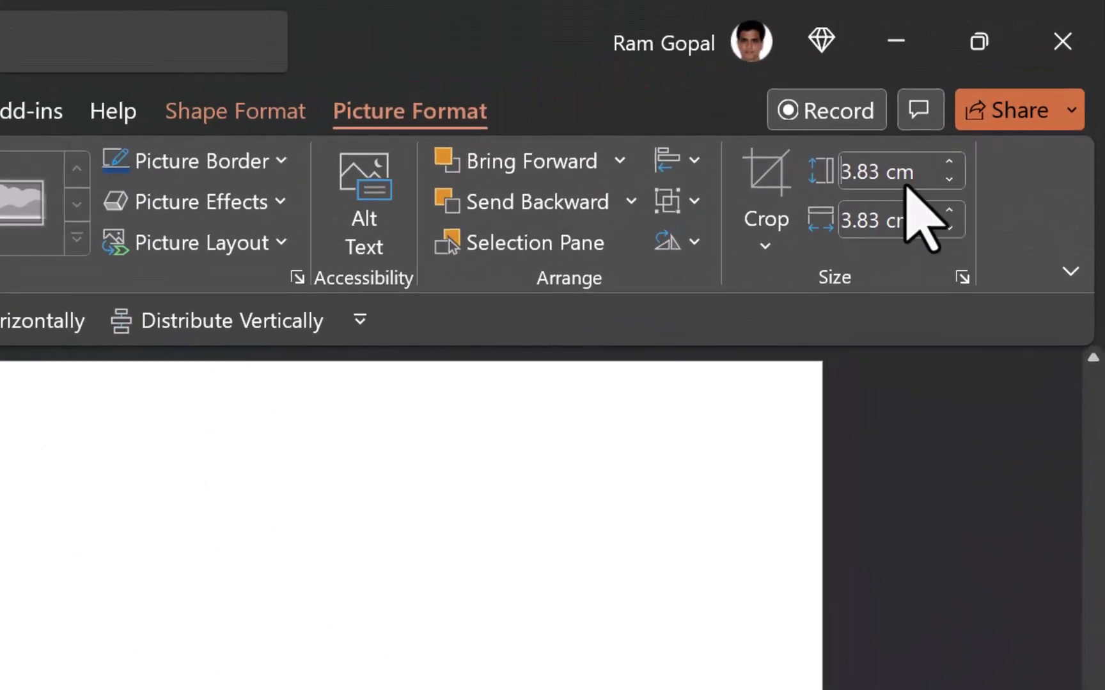
Set the circle photos' height and width to 5 cm, then shift the top building photo up-right
click(1010, 84)
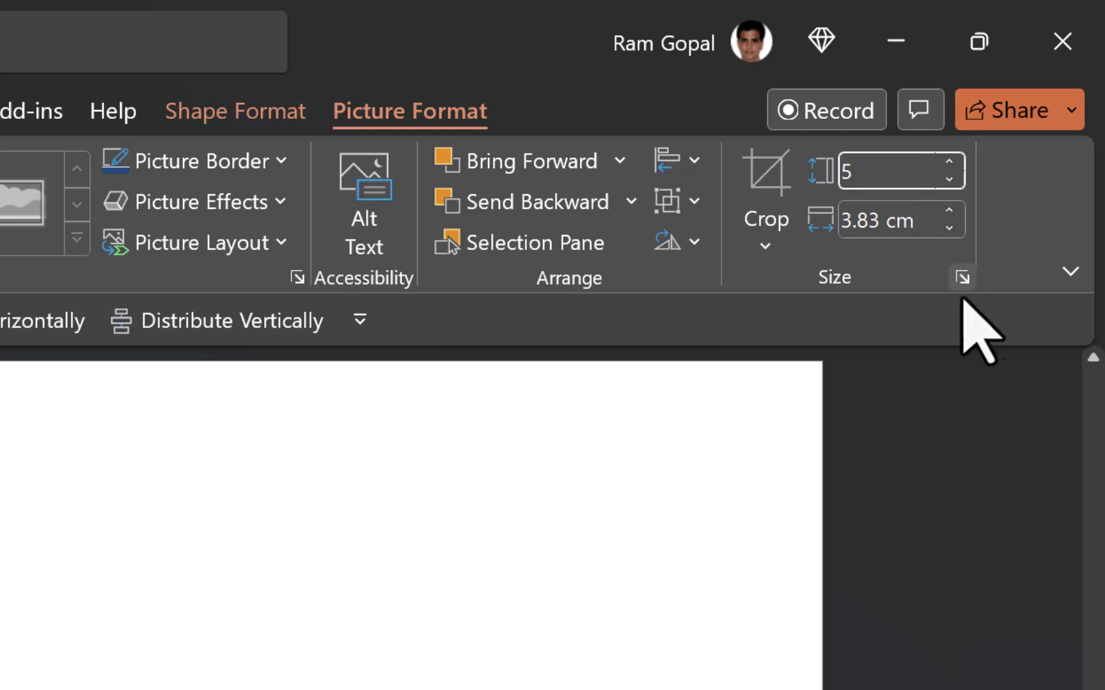
click(925, 224)
text(5)
key(Return)
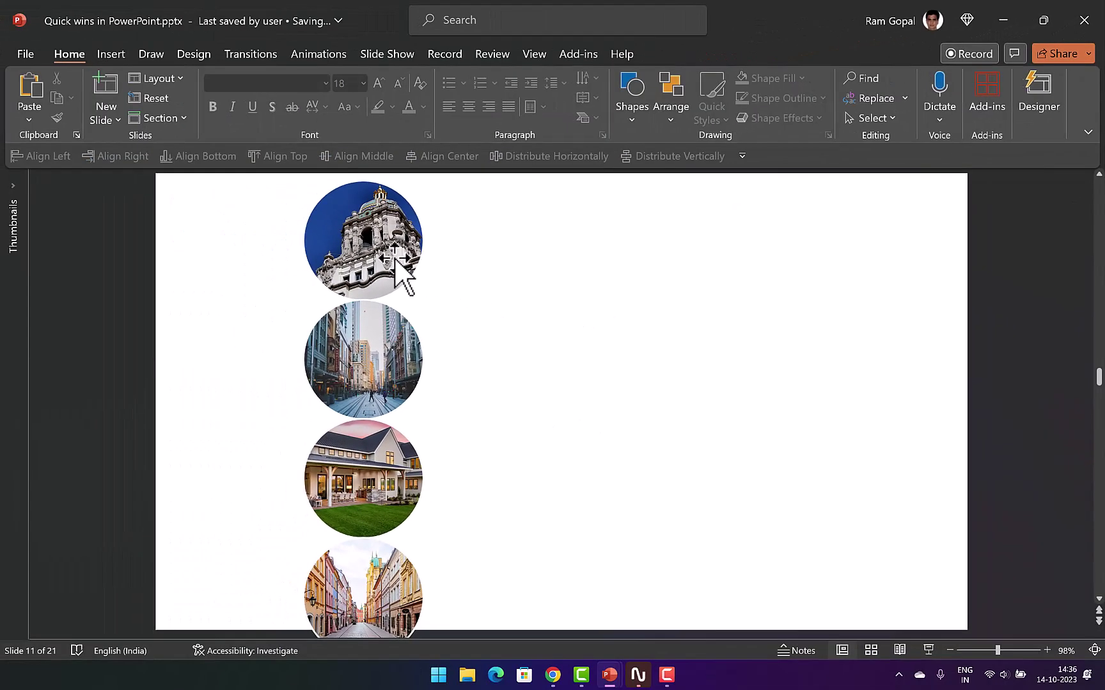
drag(383, 257, 515, 314)
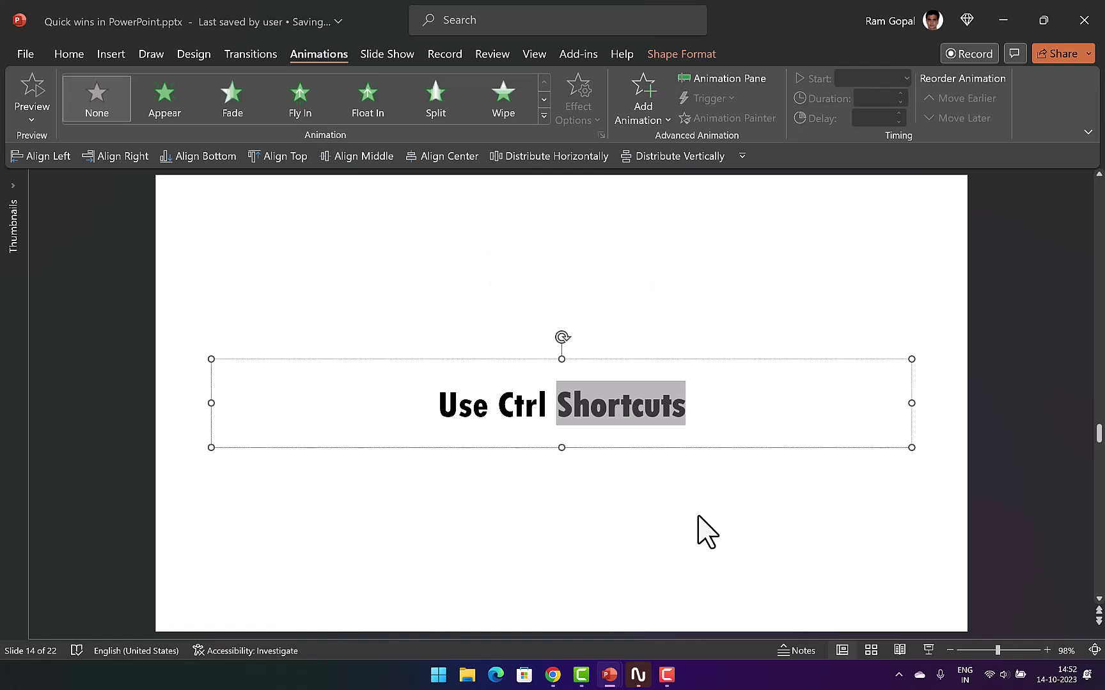
Underline and italicize the word 'Shortcuts' in the 'Use Ctrl Shortcuts' title
key(ctrl+u)
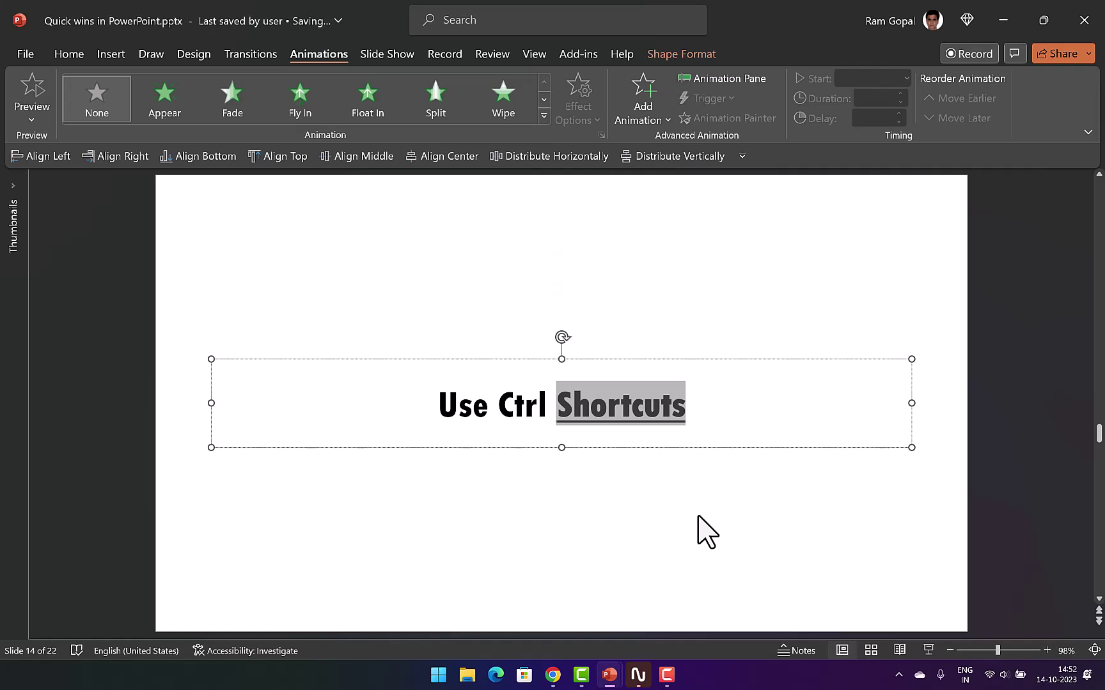
key(ctrl+i)
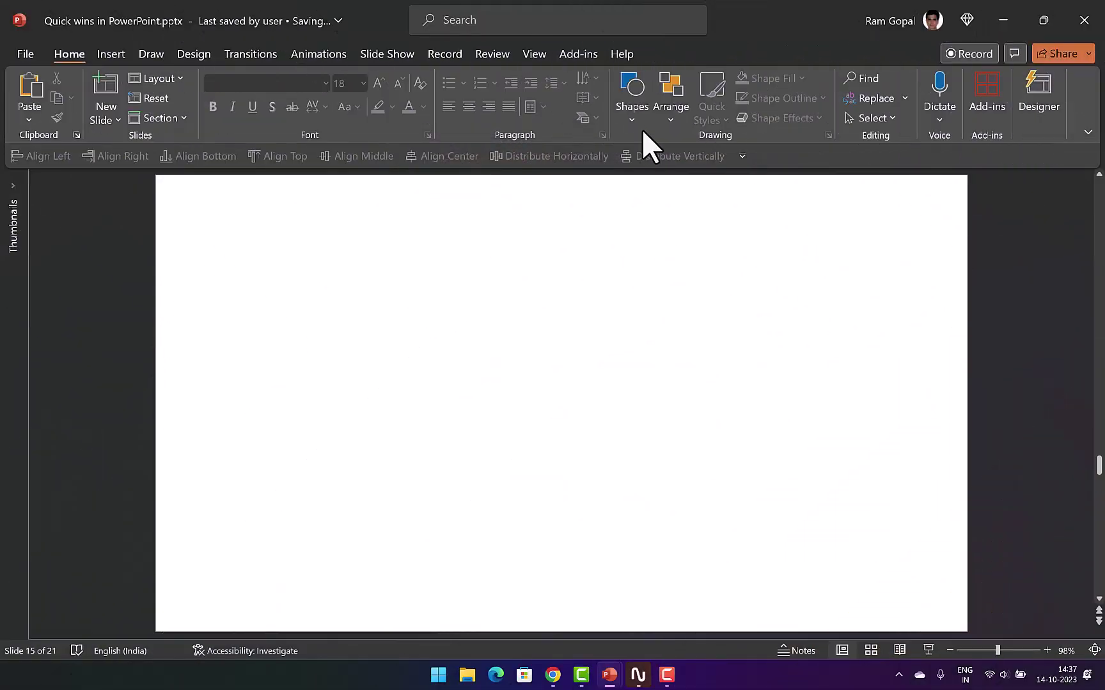
Draw a square on slide 15, then select the large circle graphic on slide 16
click(632, 115)
click(672, 158)
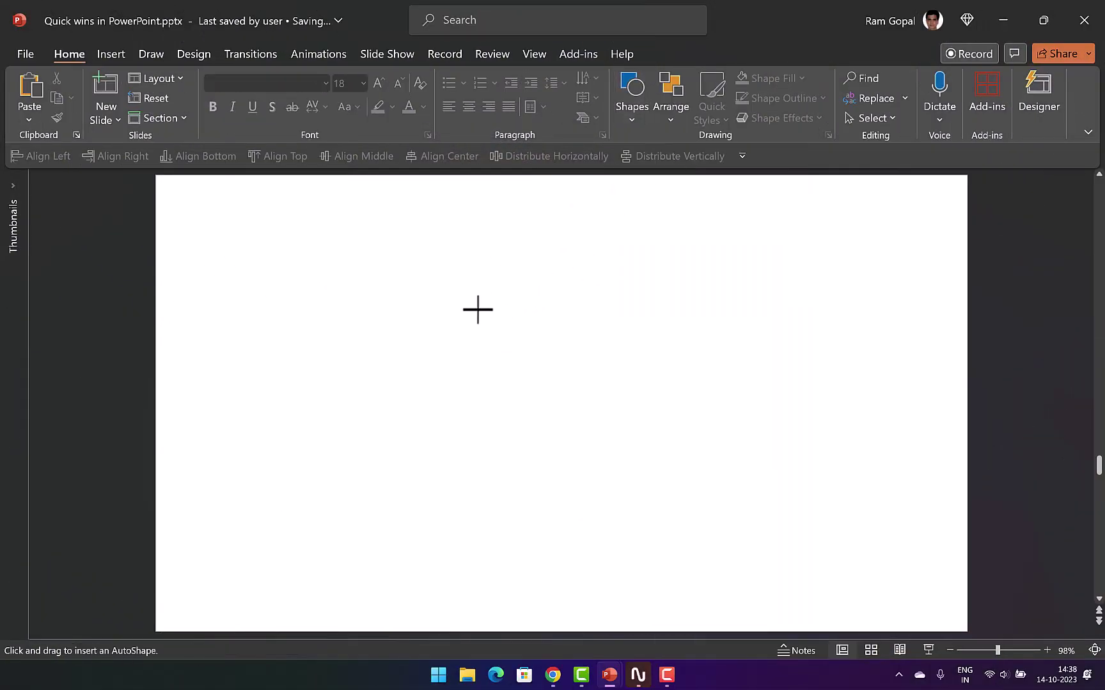
drag(461, 299, 669, 507)
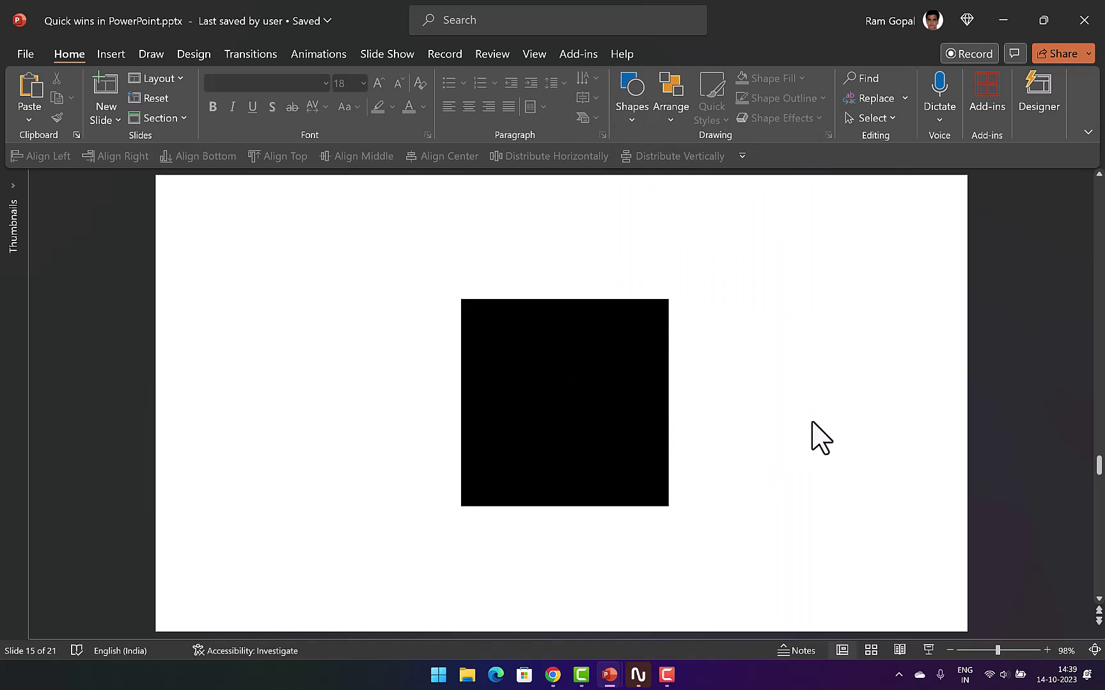
scroll(823, 437, down, 2)
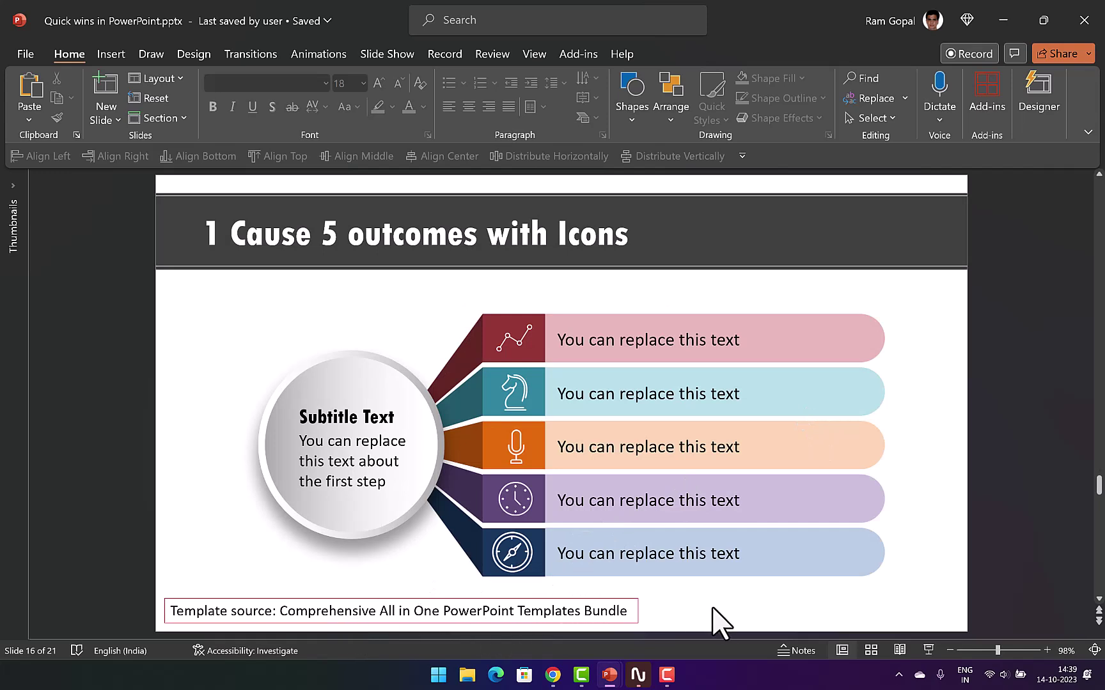
click(407, 384)
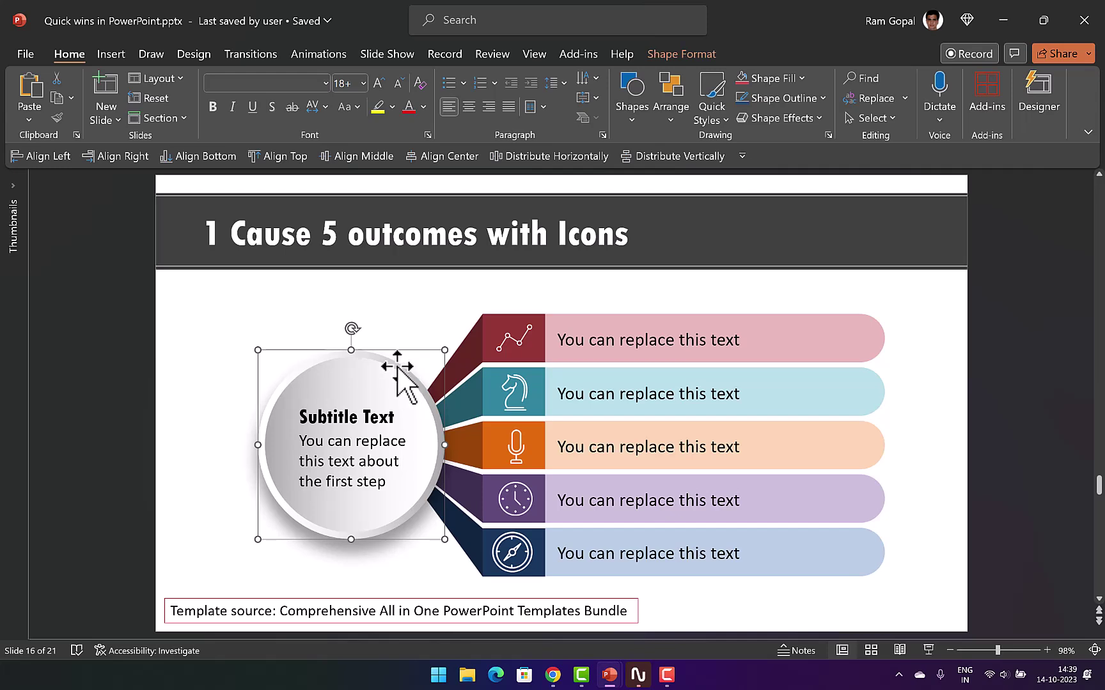
Copy the inner circle's grey gradient fill and shadow onto the black square with Format Painter
click(397, 371)
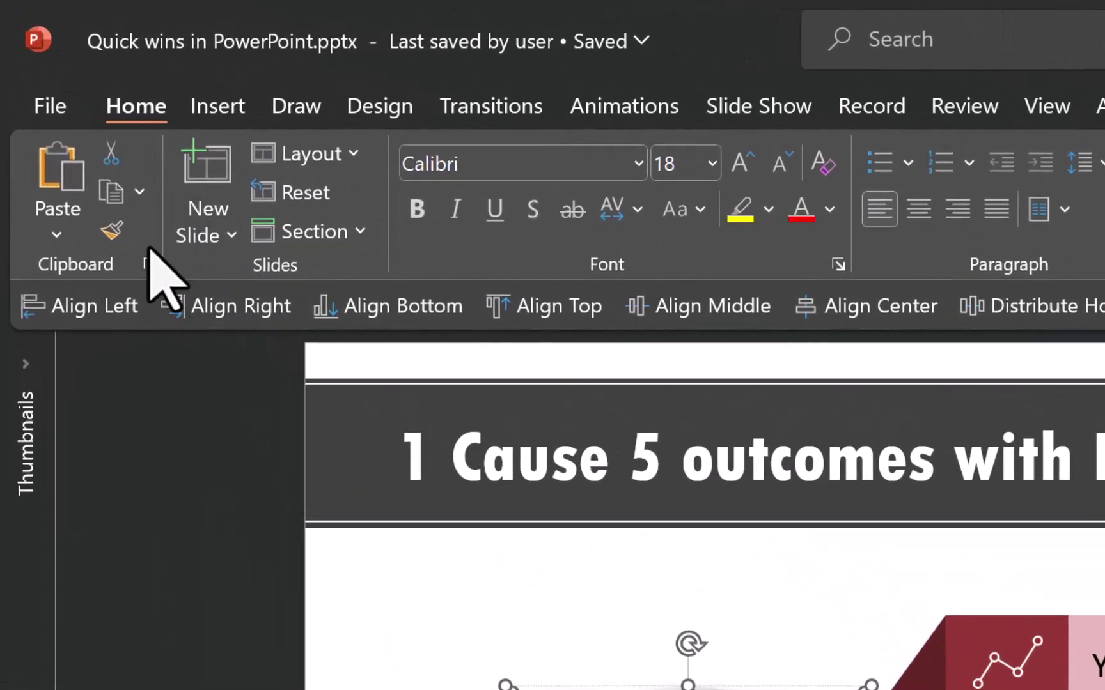
click(113, 231)
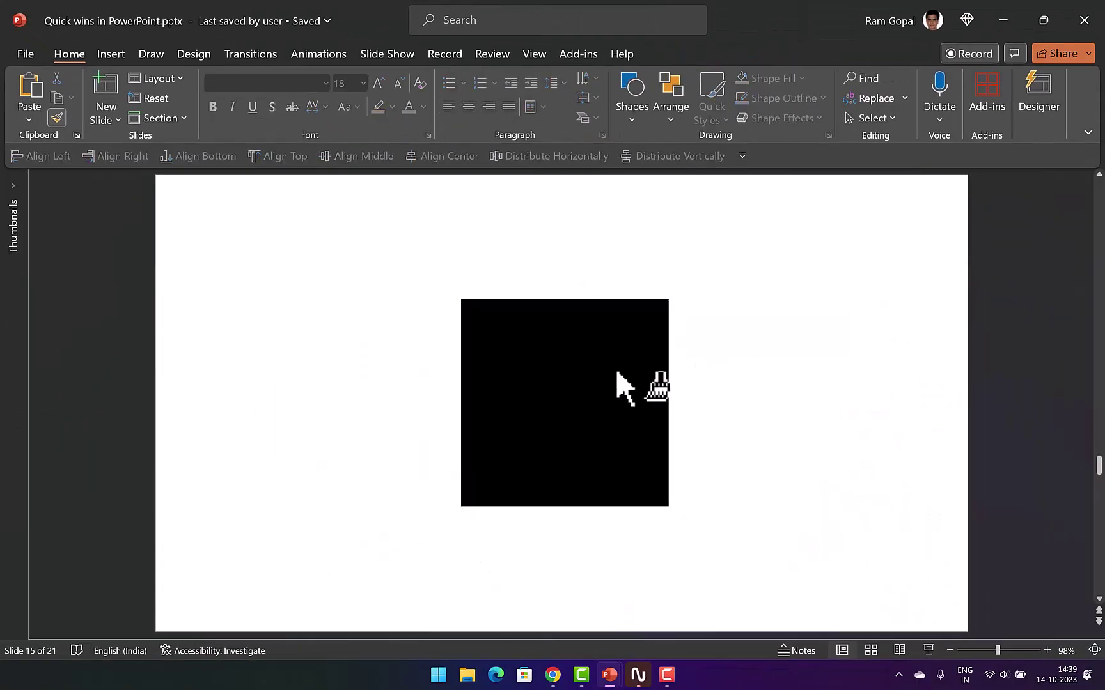
click(616, 369)
click(755, 418)
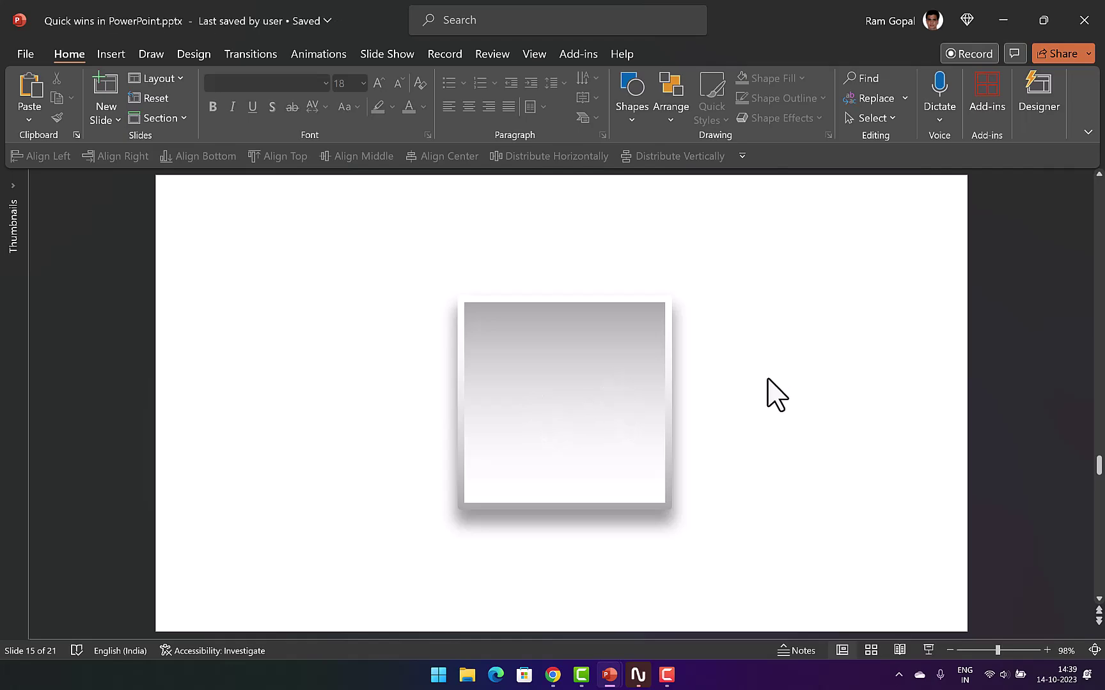
Paint the slide 17 subtitle banner's dark bevelled 3D format onto the slide 15 square
scroll(768, 379, down, 2)
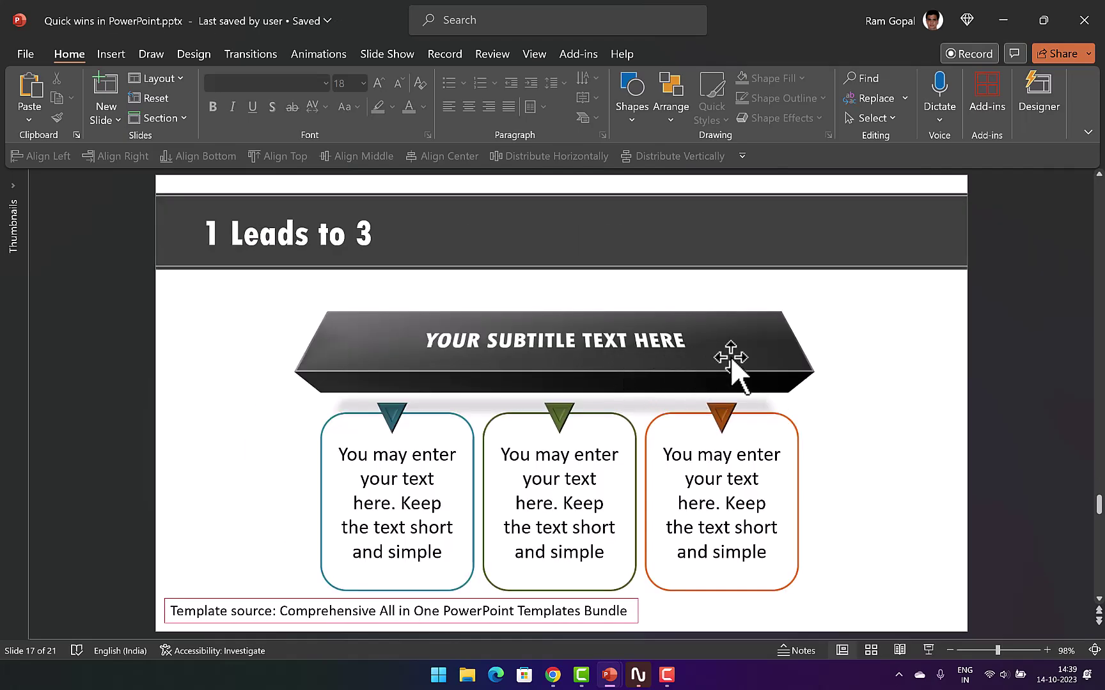
click(770, 371)
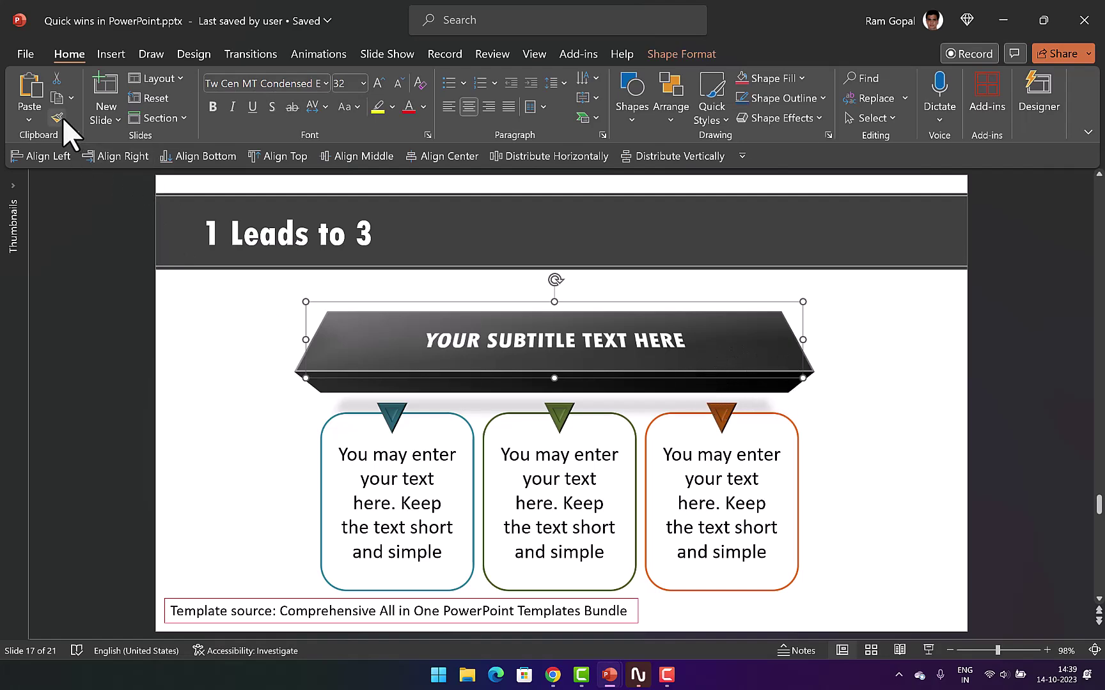
key(Page_Up)
key(Page_Up)
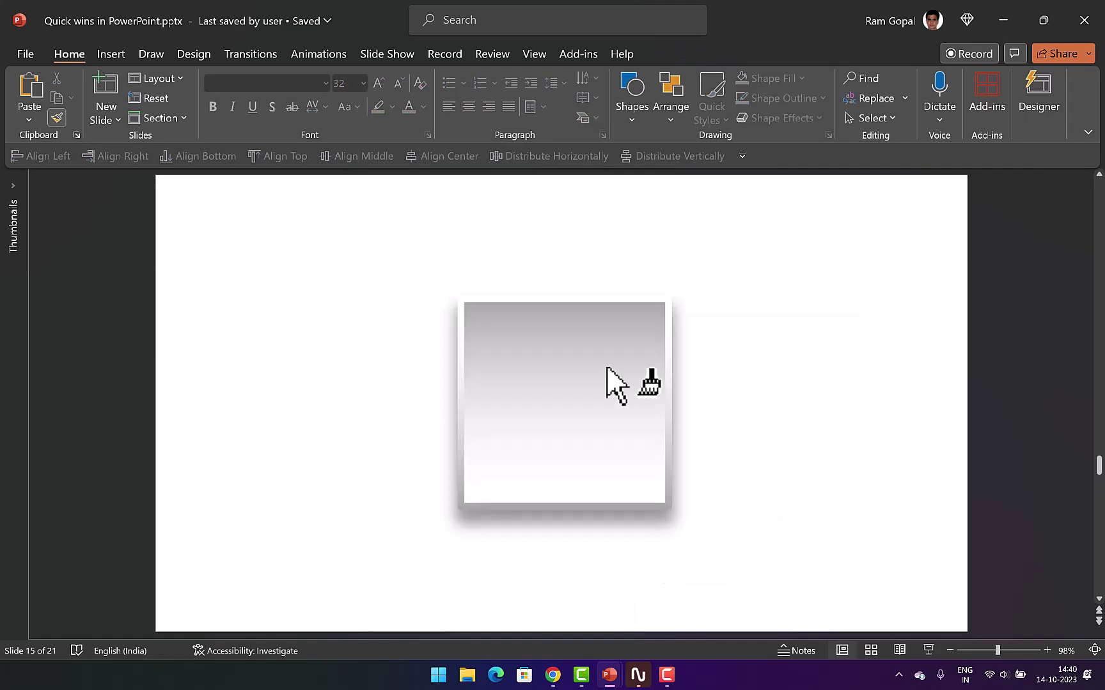
click(614, 359)
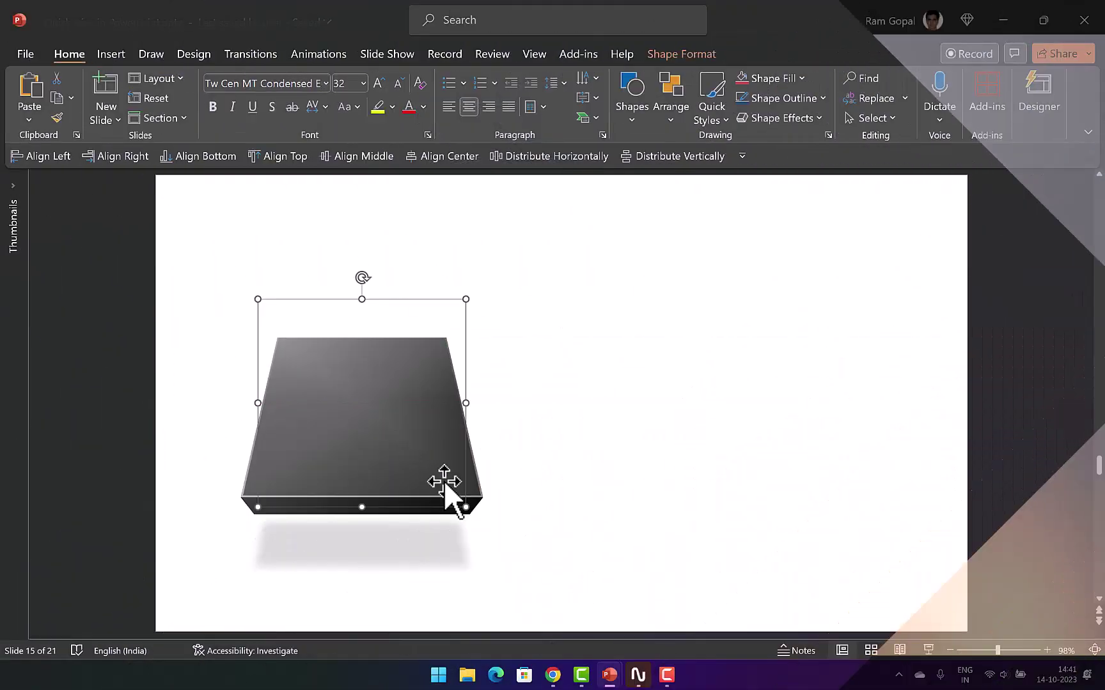
Give the 3D box a Float In entrance, Object Color emphasis and Fly Out exit
click(338, 55)
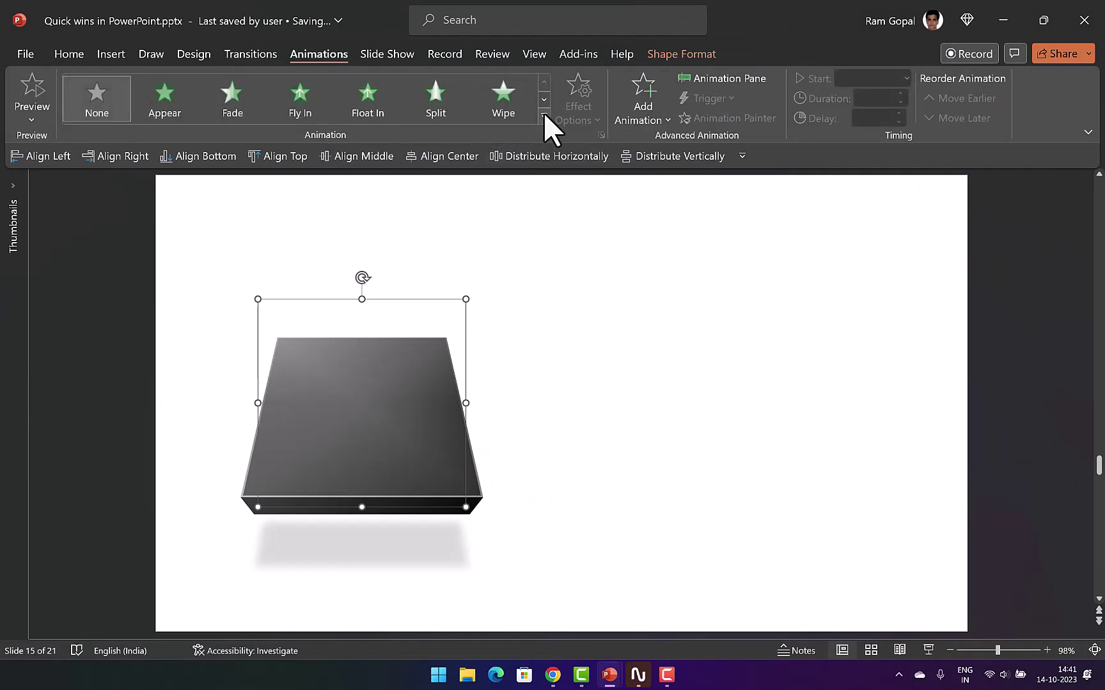
click(367, 99)
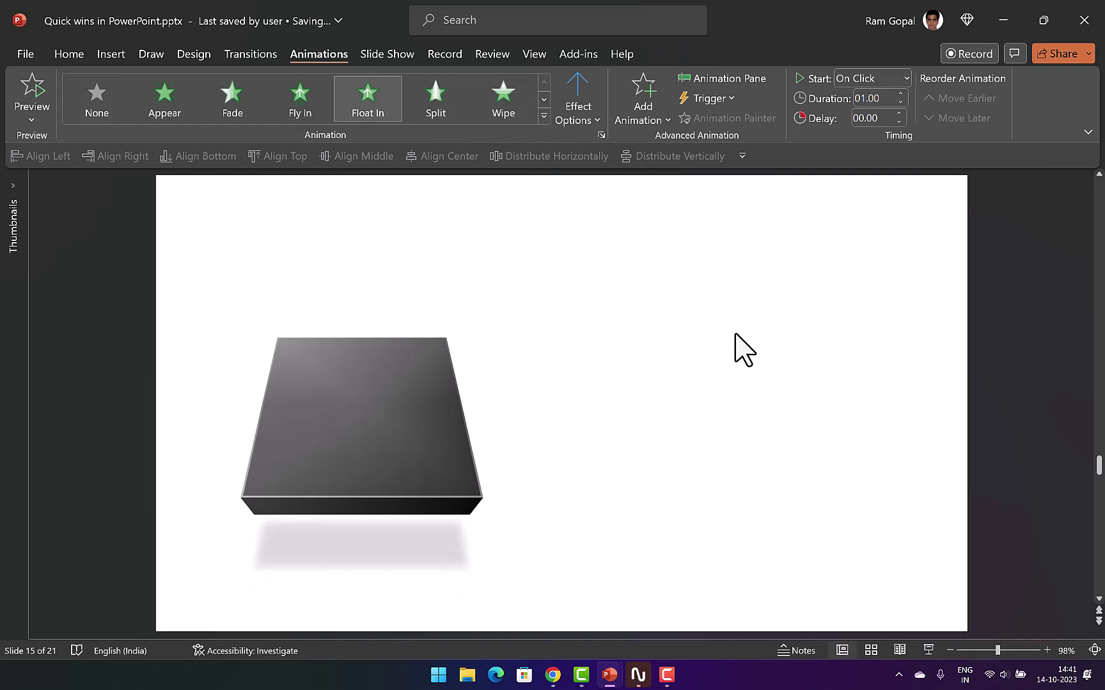
click(635, 113)
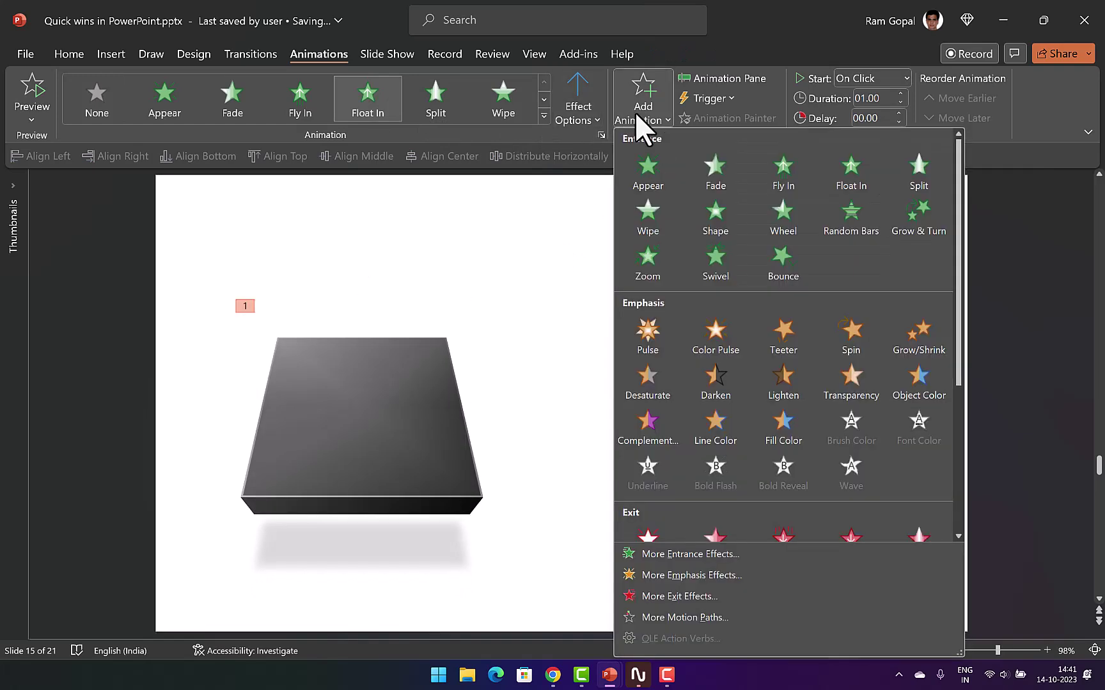
click(914, 379)
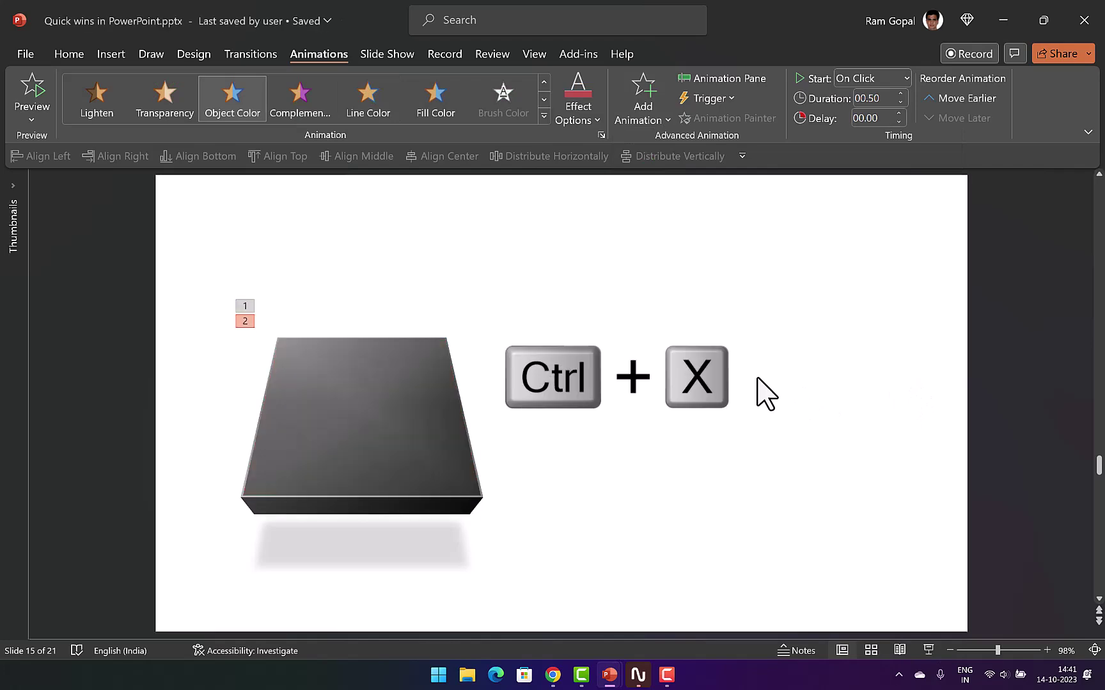
click(639, 119)
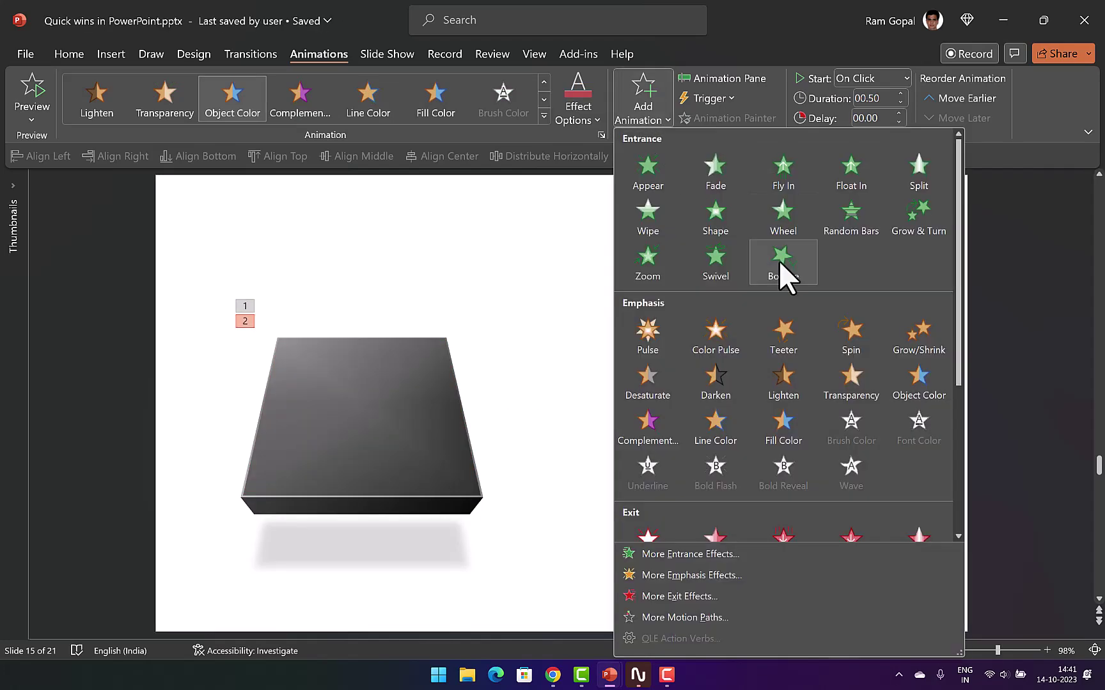
scroll(786, 287, down, 4)
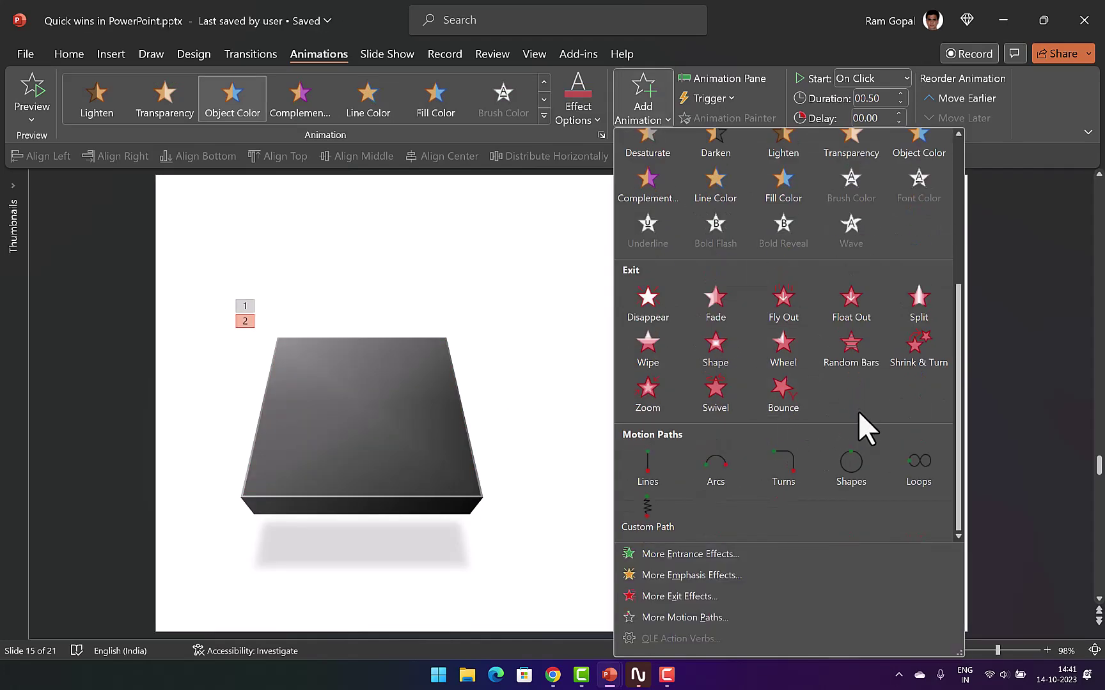
click(778, 297)
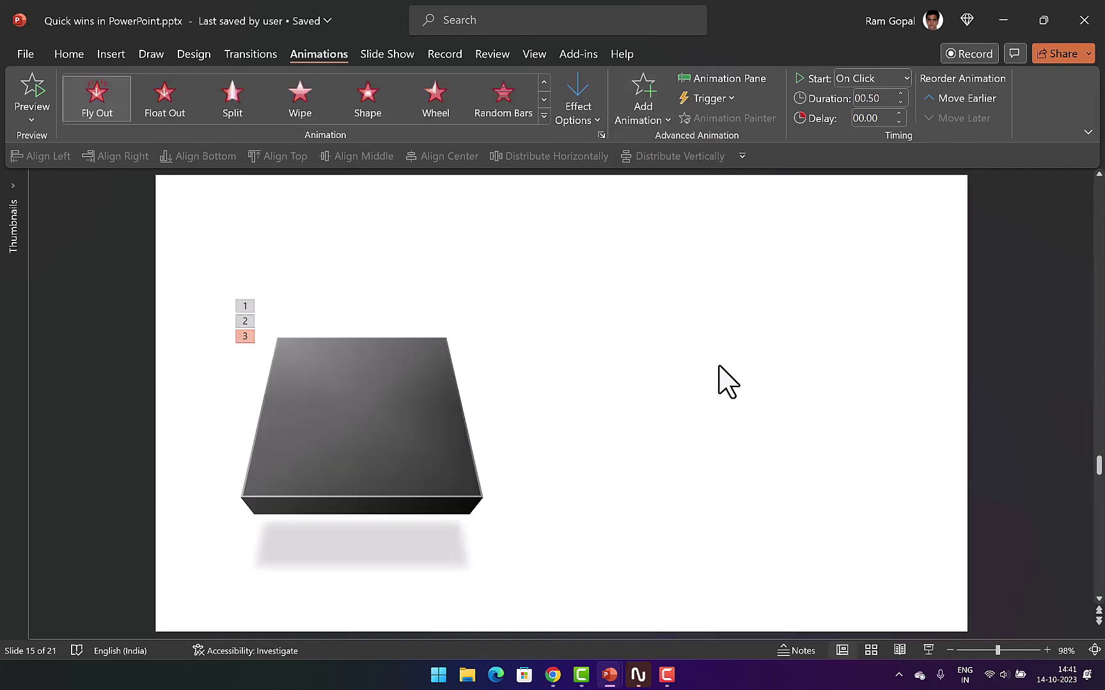
Show the Animation Pane, clear the slide selection and return to the Home tab
click(723, 78)
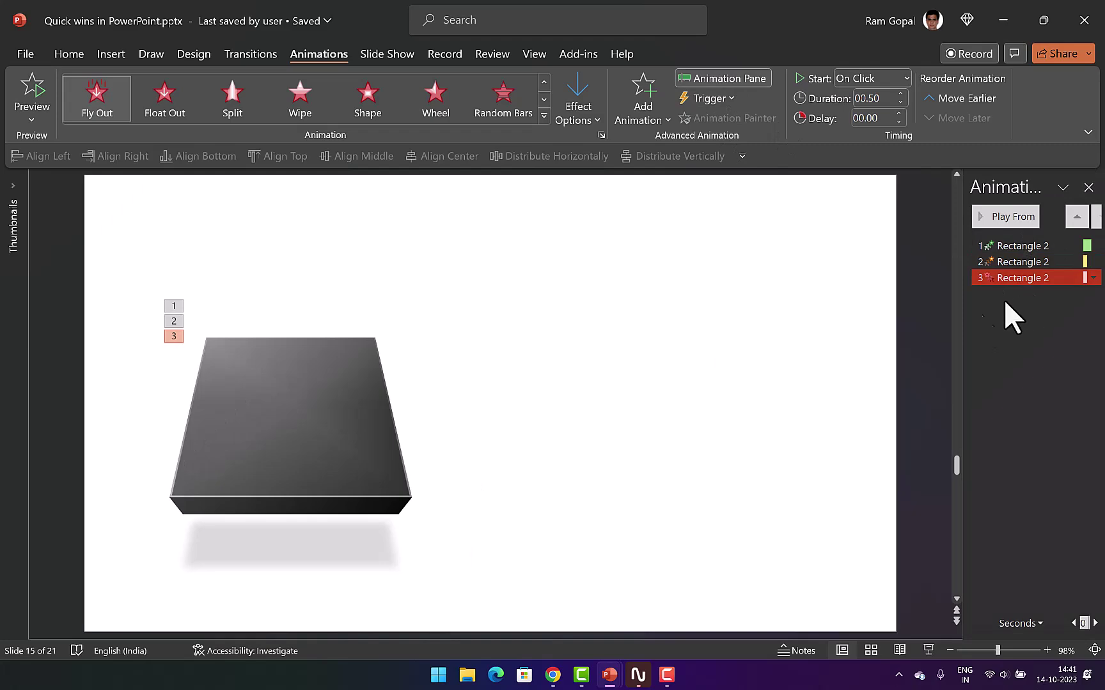
click(634, 429)
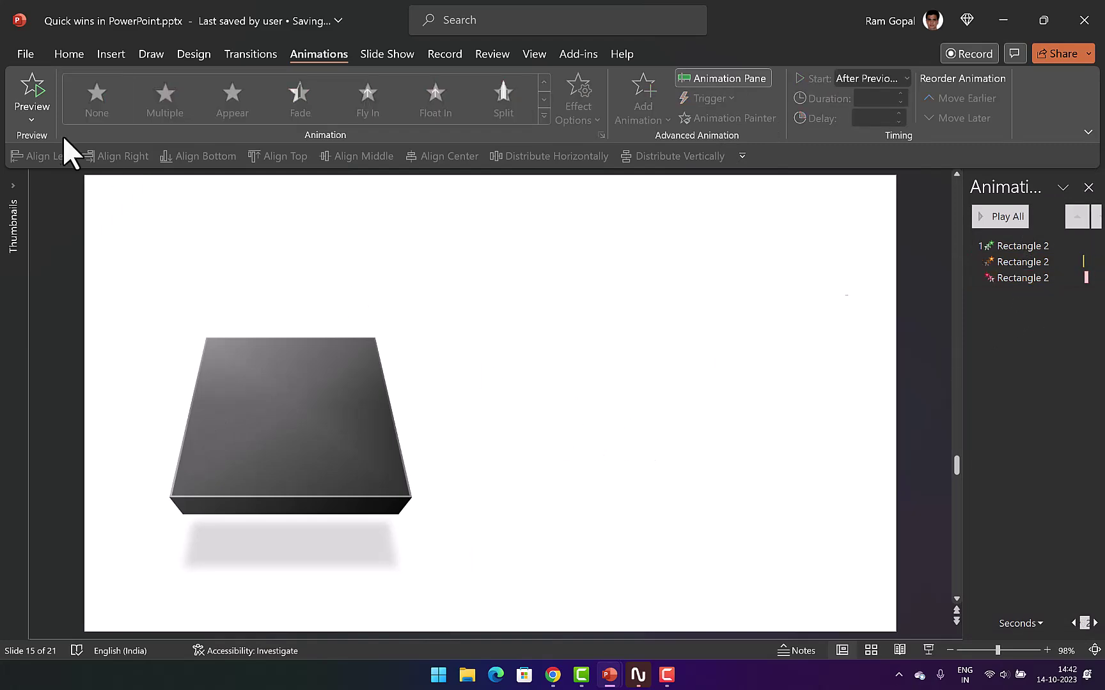
click(68, 53)
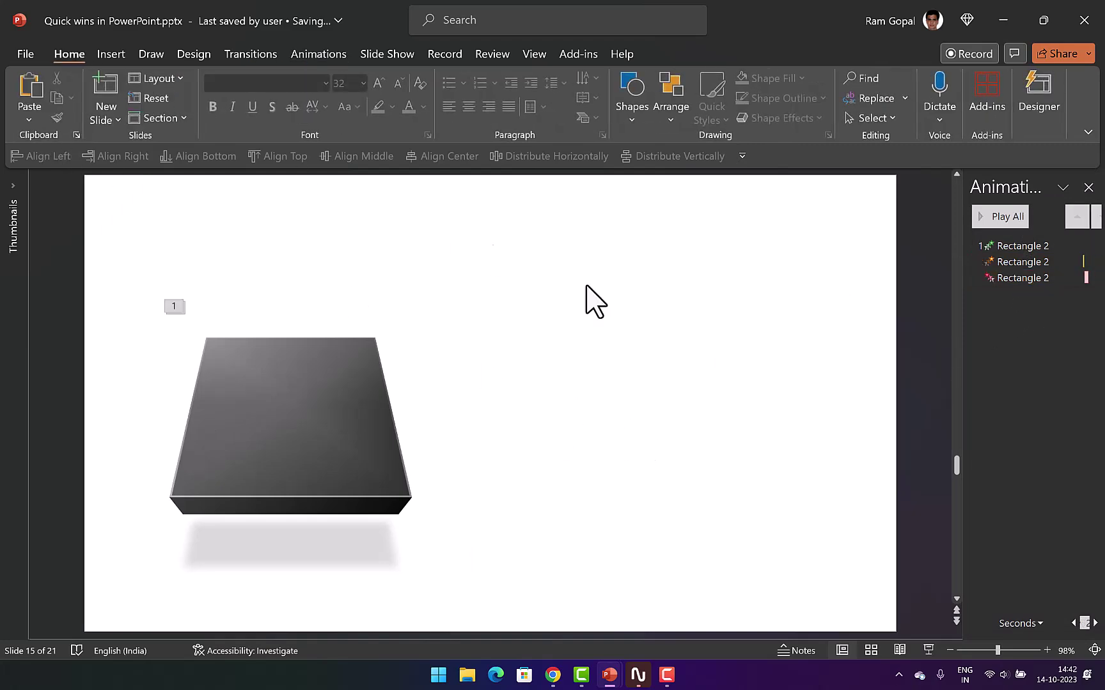
Draw a rounded rectangle to the right of the 3D box
click(625, 103)
click(702, 156)
drag(616, 286, 767, 397)
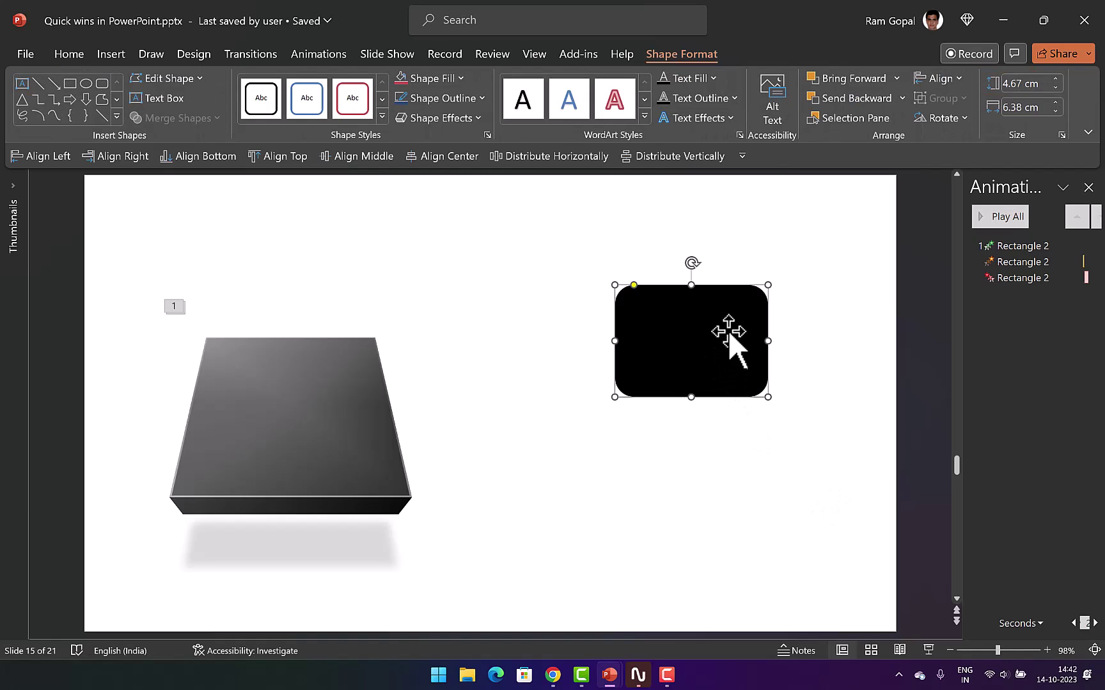
Copy the 3D box's three animations onto the rounded rectangle with Animation Painter
click(1016, 277)
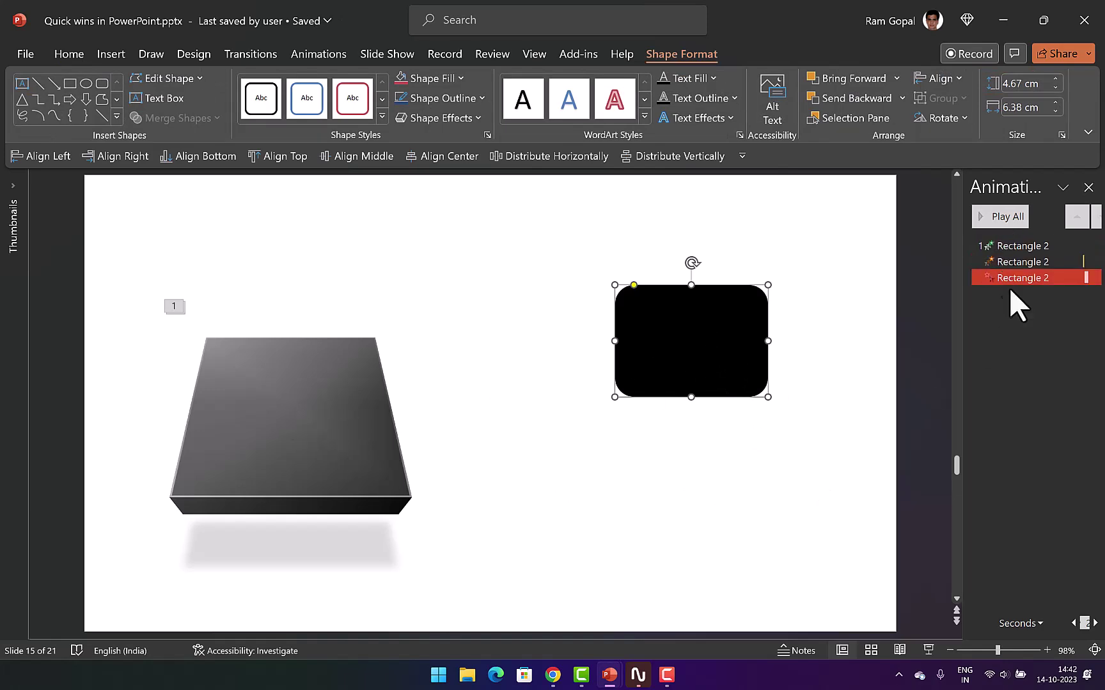
click(788, 428)
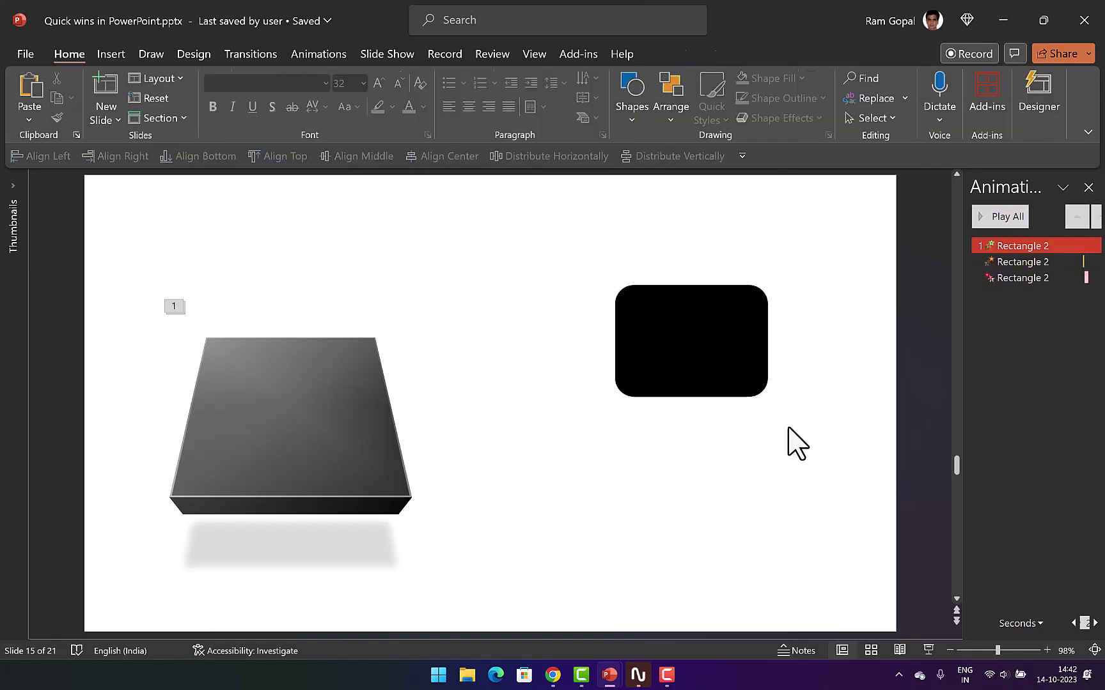
click(288, 396)
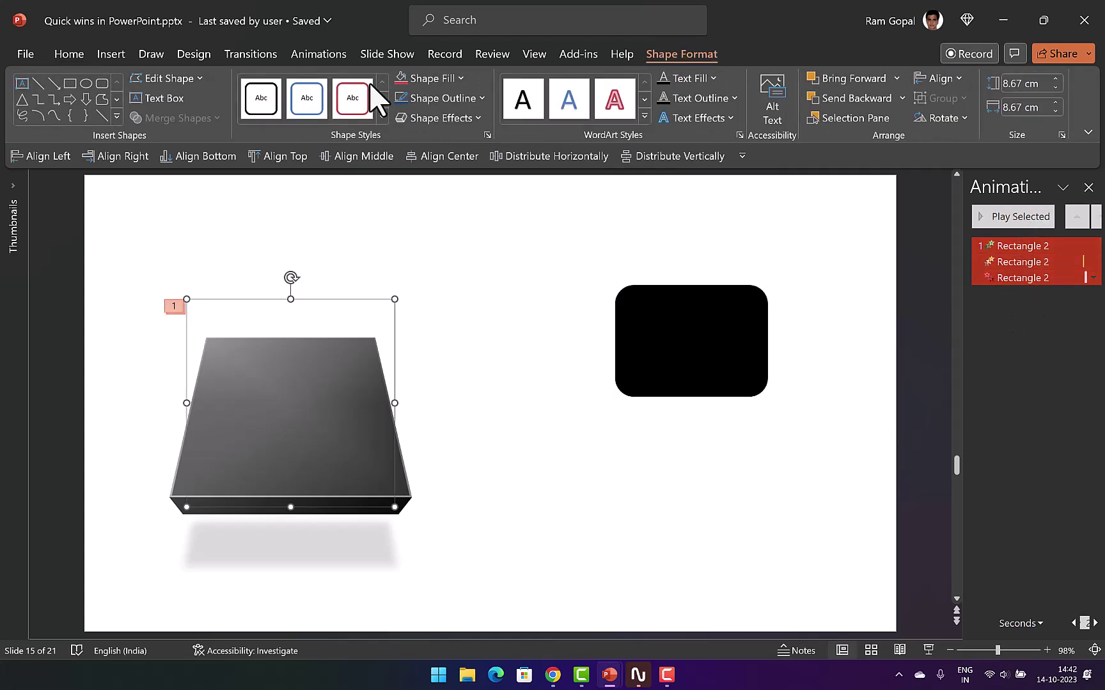
click(331, 54)
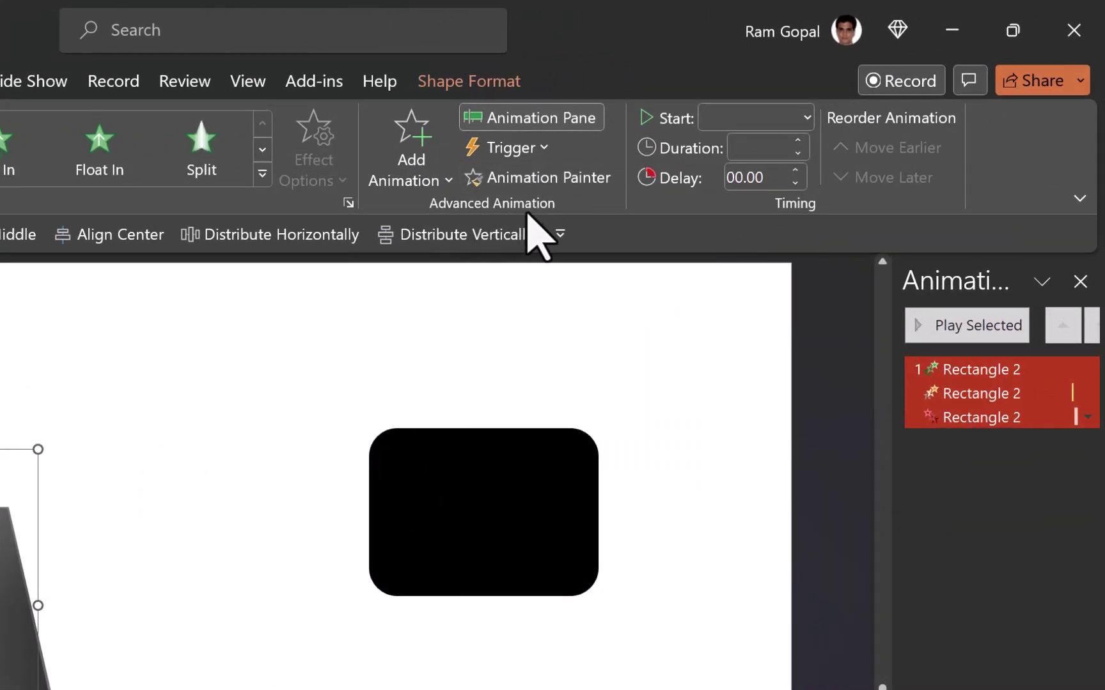
click(563, 185)
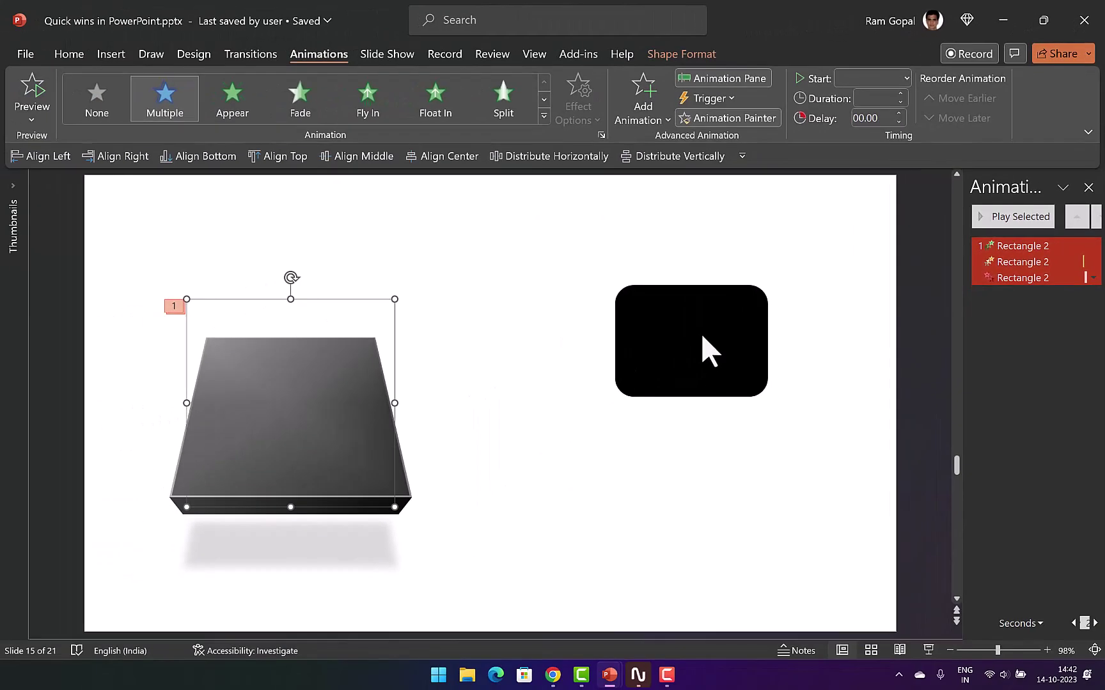
click(508, 512)
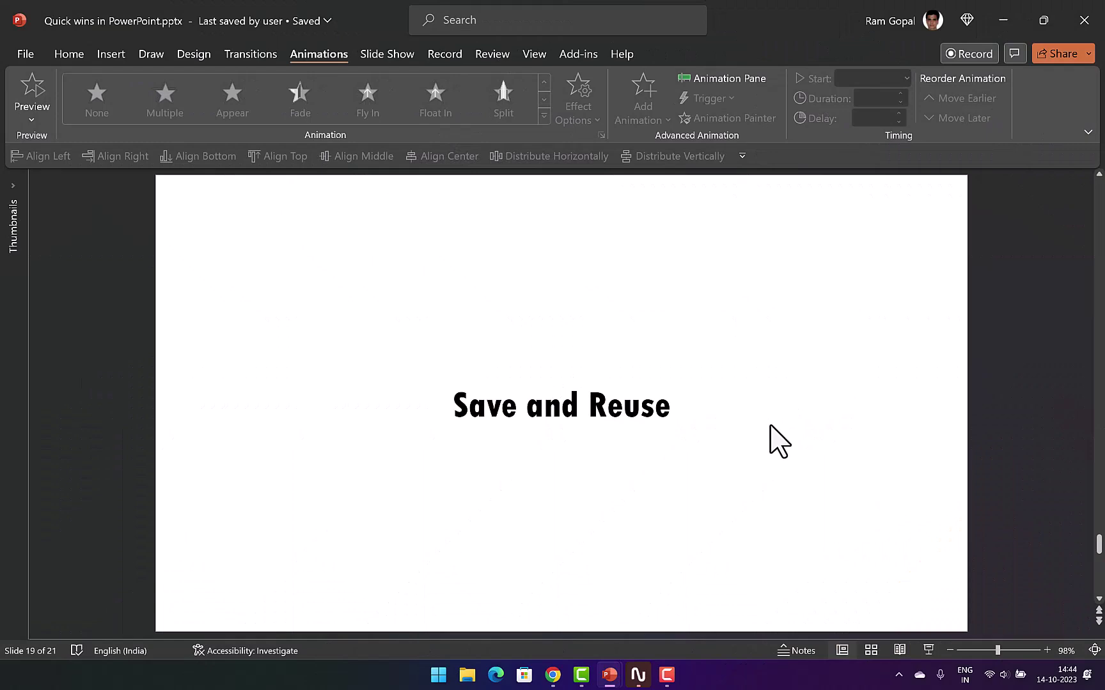
Scroll from slide 19 down to slide 20, '4 Year Timeline'
scroll(779, 441, down, 1)
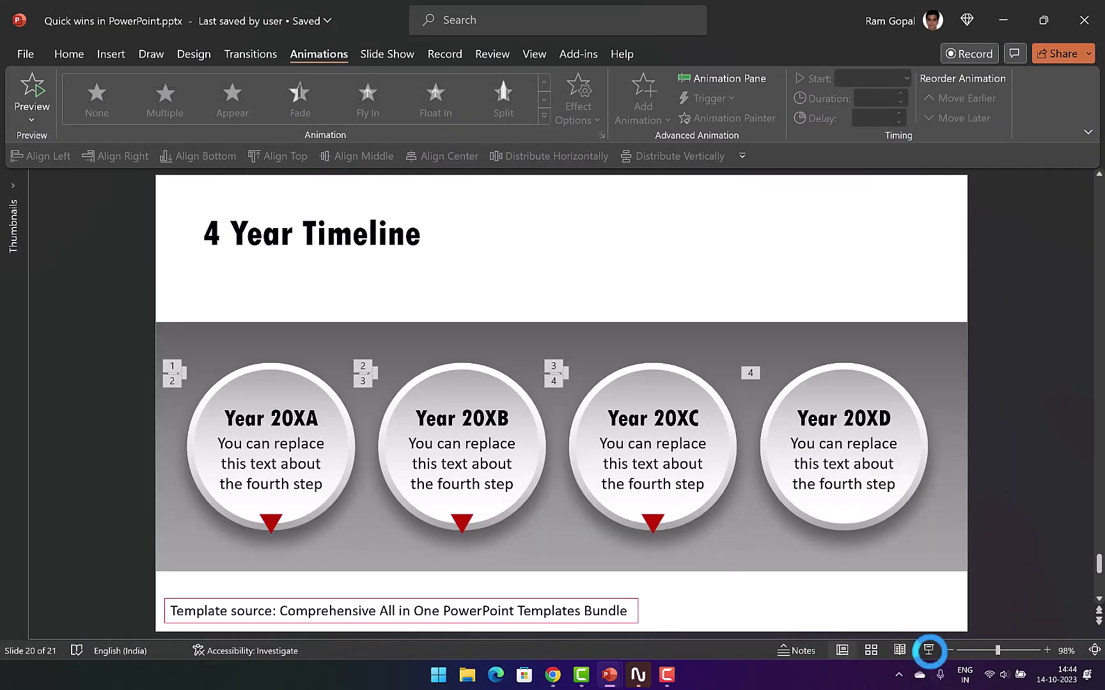